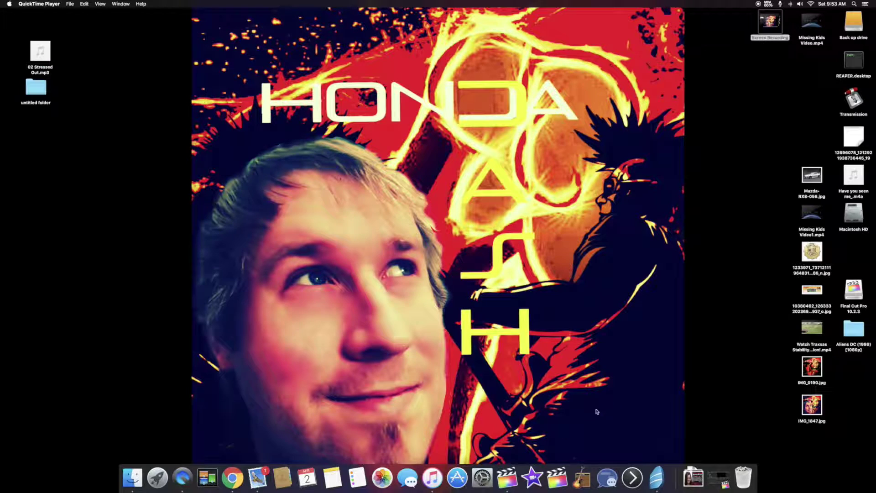
# Step: Bring Final Cut Pro forward and scroll the event browser to the Mar 9, 2016 green-screen clips
pyautogui.click(508, 475)
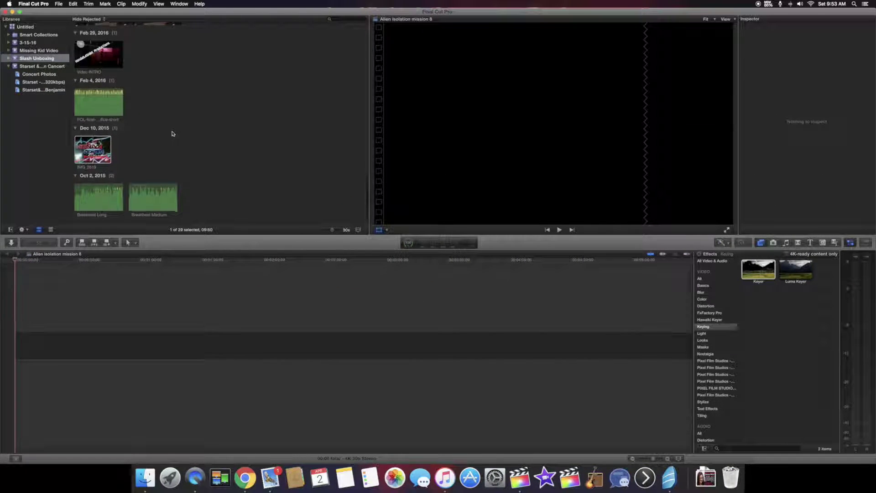
pyautogui.scroll(5, 173, 130)
pyautogui.scroll(10, 177, 123)
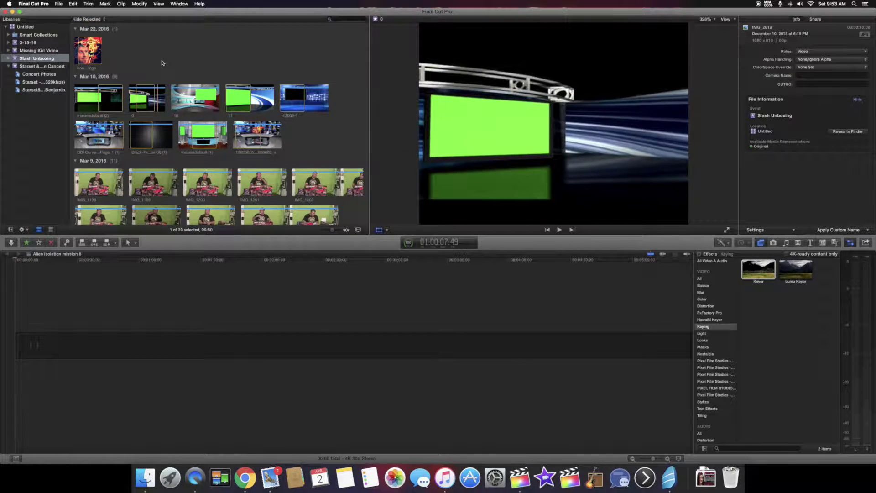
pyautogui.scroll(3, 159, 61)
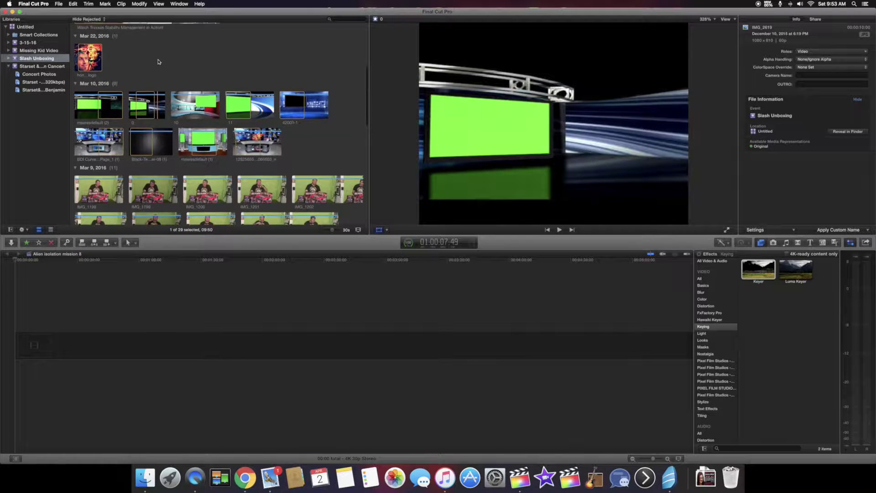
pyautogui.scroll(-3, 160, 126)
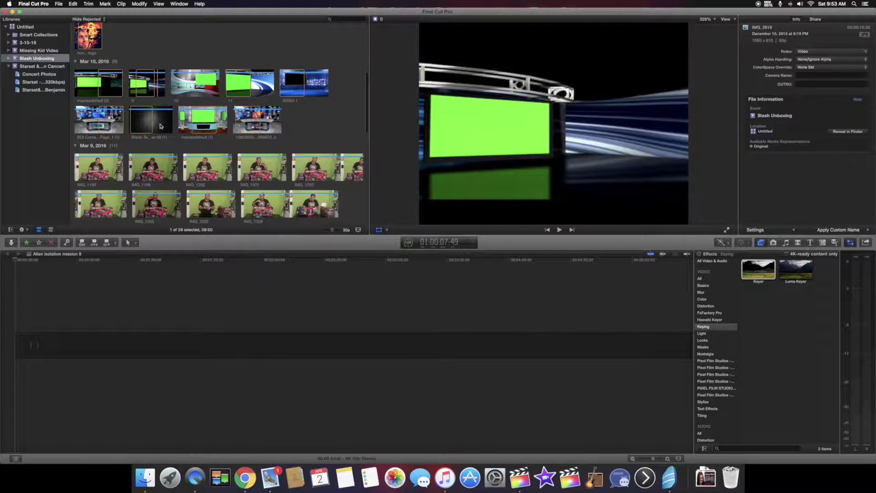
pyautogui.scroll(4, 157, 126)
pyautogui.scroll(-5, 158, 130)
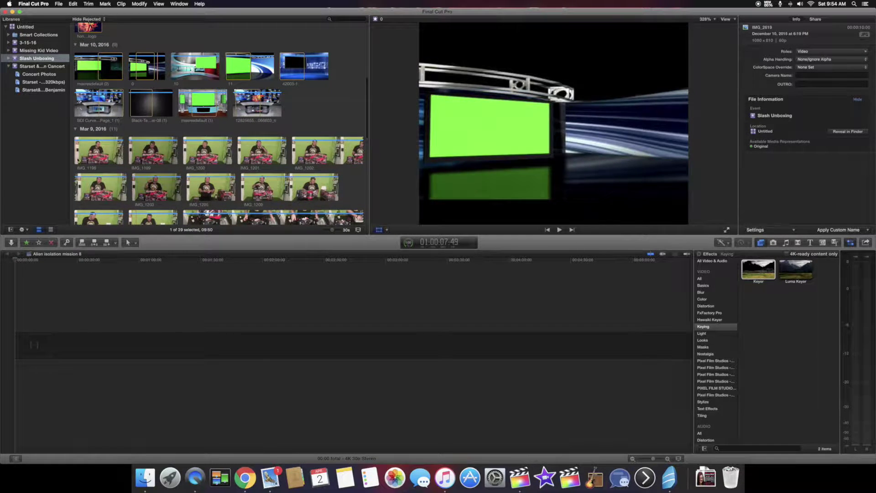
# Step: Place IMG_1198 in the timeline with the Traxxas TSM video connected beneath it
pyautogui.click(83, 142)
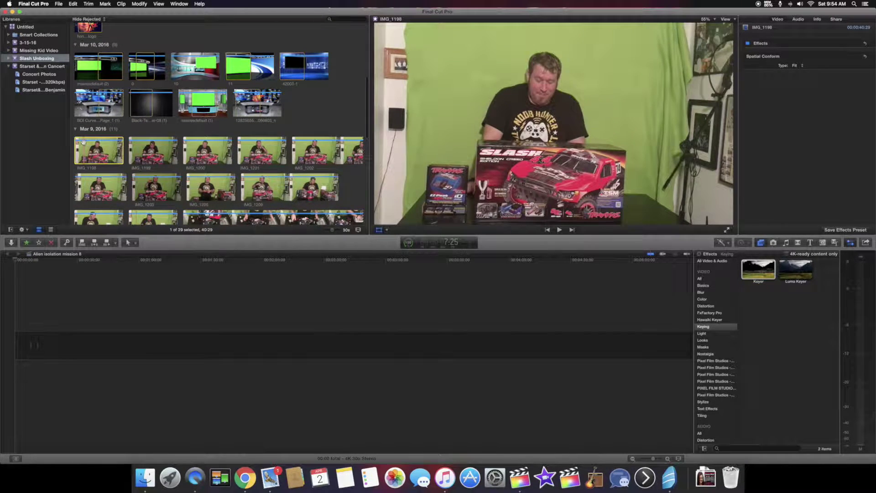
pyautogui.moveTo(83, 142); pyautogui.dragTo(17, 342)
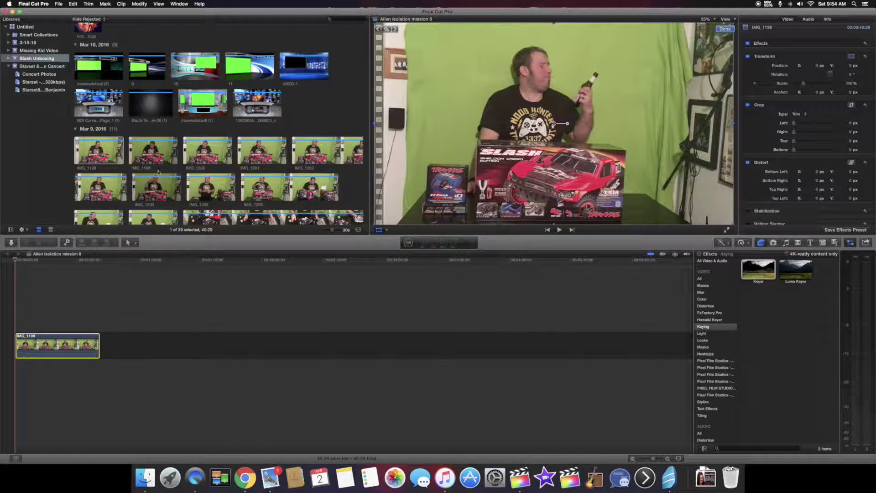
pyautogui.scroll(5, 158, 172)
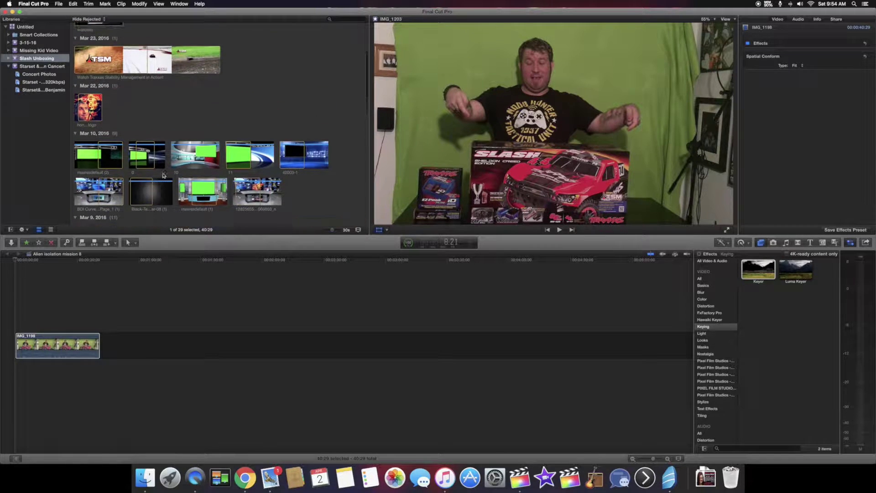
pyautogui.scroll(4, 163, 175)
pyautogui.click(114, 146)
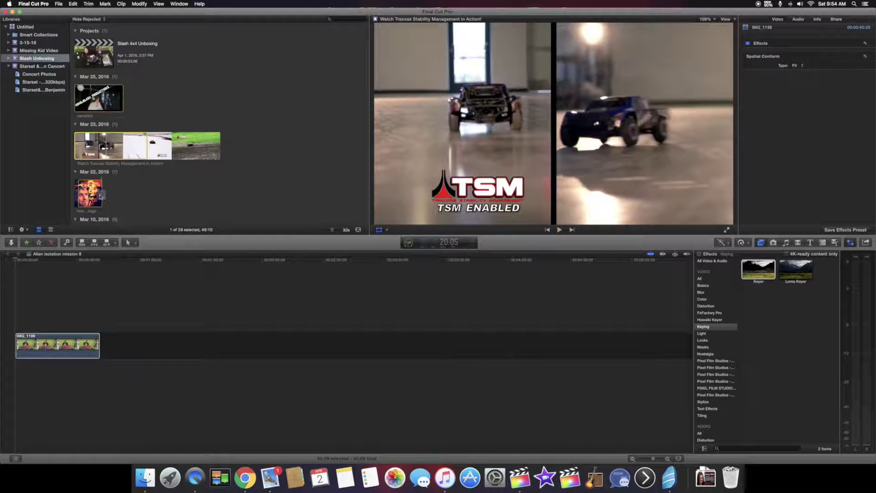
pyautogui.moveTo(102, 196); pyautogui.dragTo(7, 368)
# Step: Add the IMG_2619 logo image below the Traxxas clip
pyautogui.scroll(-3, 225, 201)
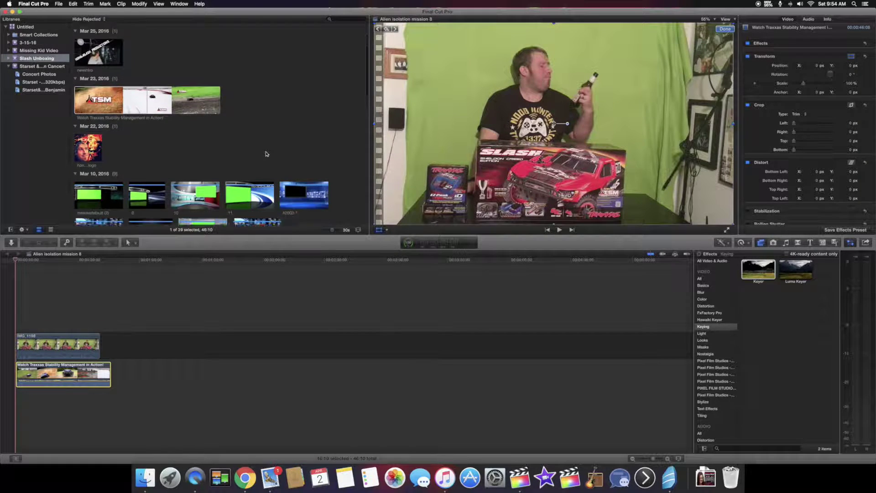
pyautogui.scroll(-10, 266, 153)
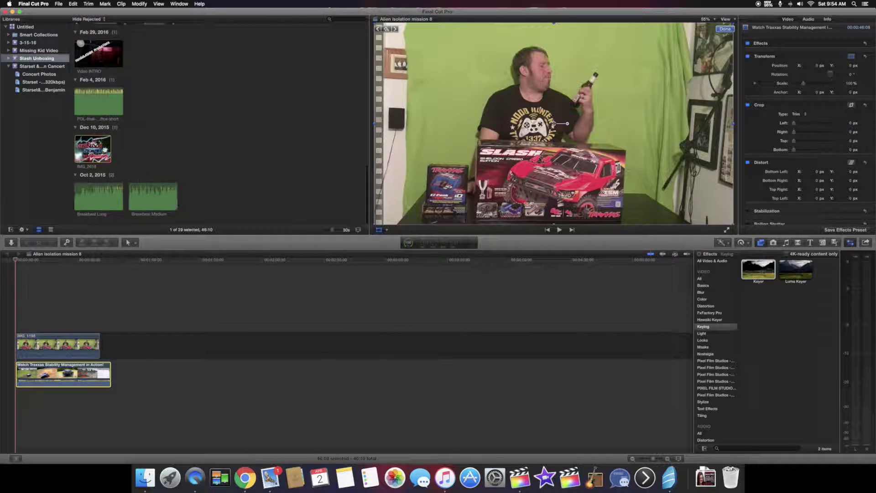
pyautogui.click(92, 150)
pyautogui.moveTo(91, 150); pyautogui.dragTo(19, 406)
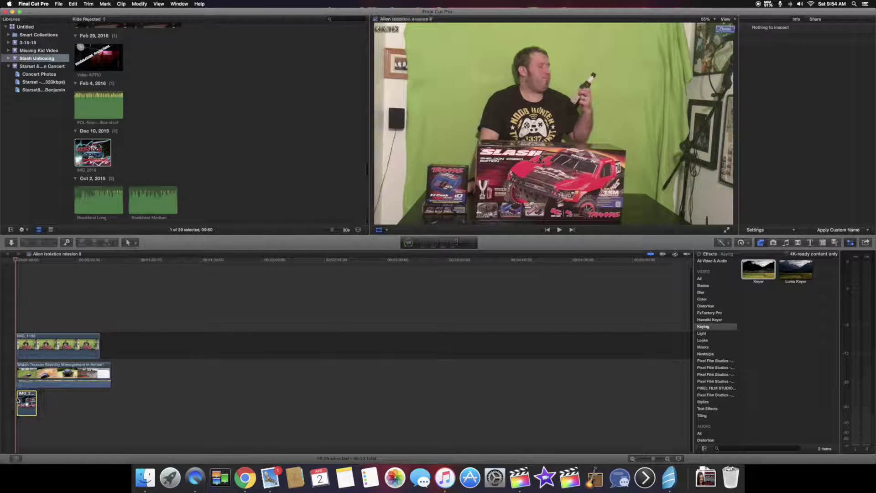
pyautogui.scroll(-1, 149, 142)
pyautogui.scroll(5, 148, 141)
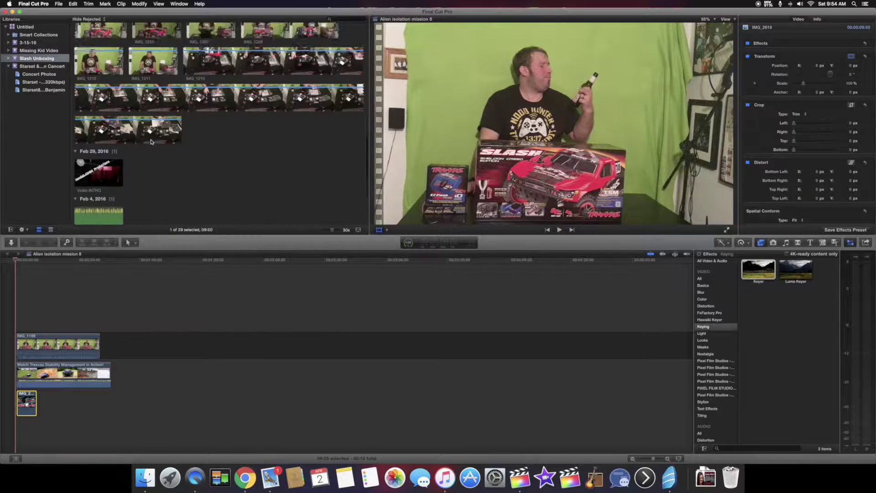
pyautogui.click(147, 134)
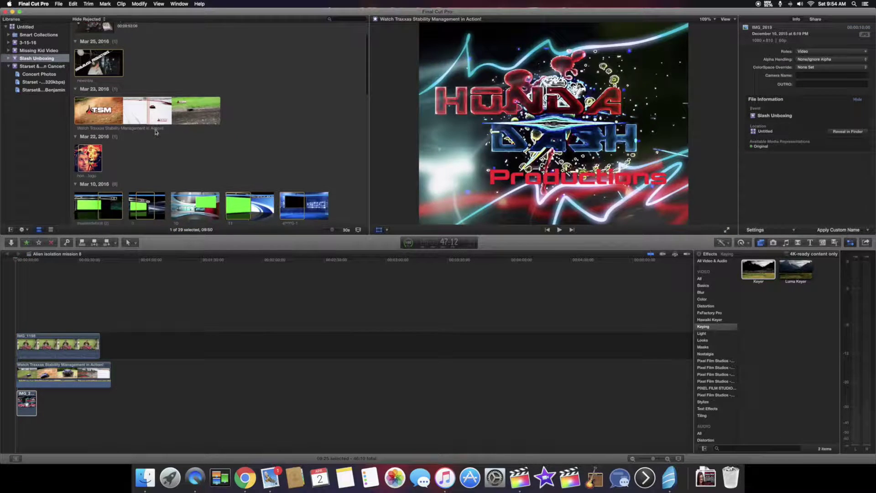
pyautogui.scroll(-4, 153, 133)
pyautogui.scroll(-1, 155, 133)
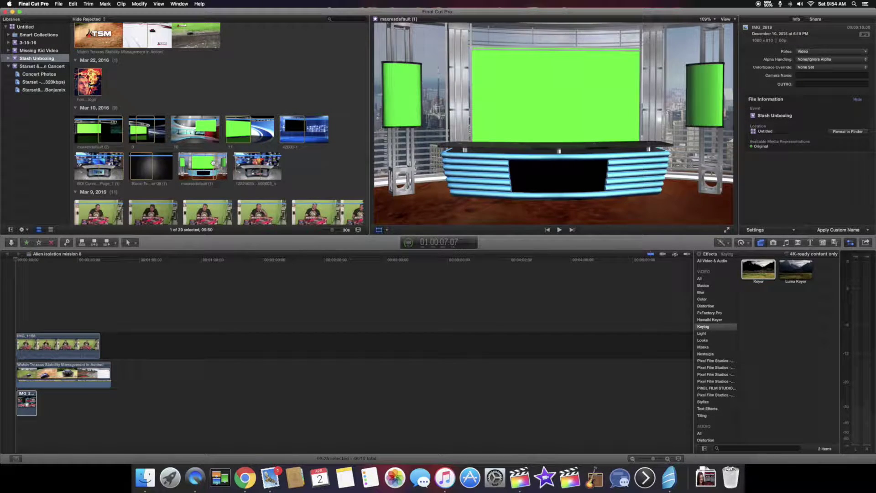
# Step: Add the maxresdefault (1) news desk image as a fourth layer and check each stacked clip
pyautogui.click(201, 165)
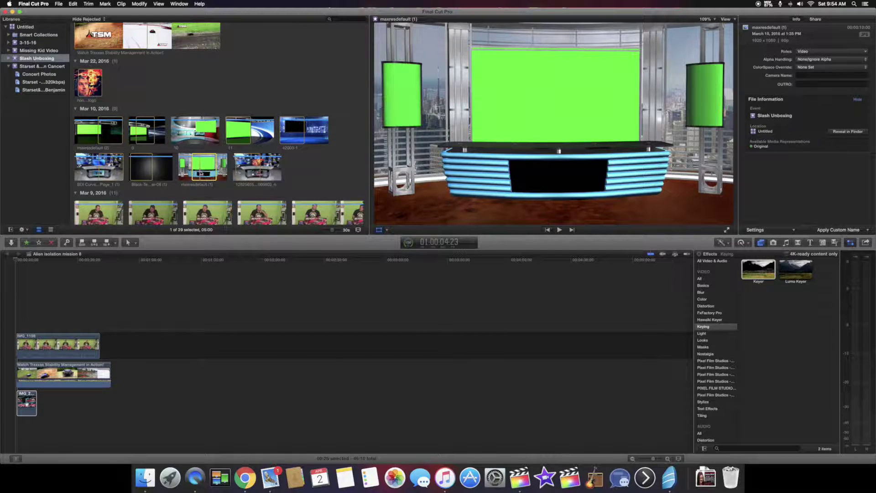
pyautogui.moveTo(197, 167); pyautogui.dragTo(20, 444)
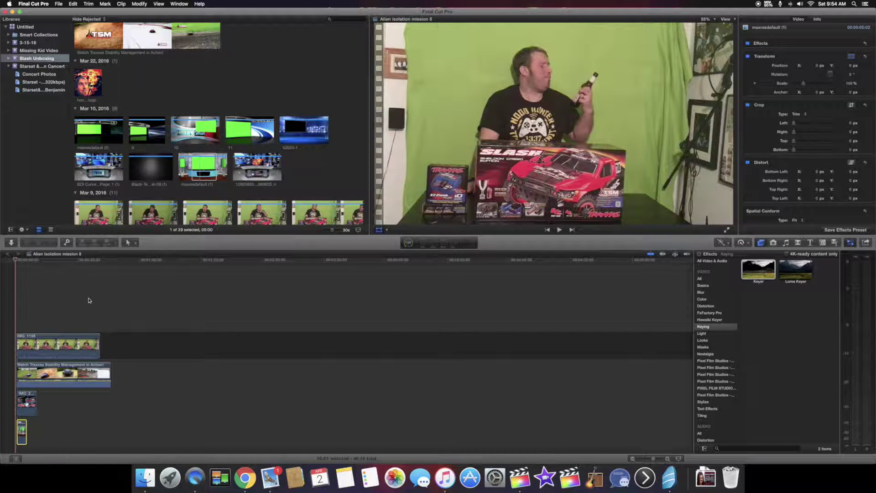
pyautogui.click(46, 339)
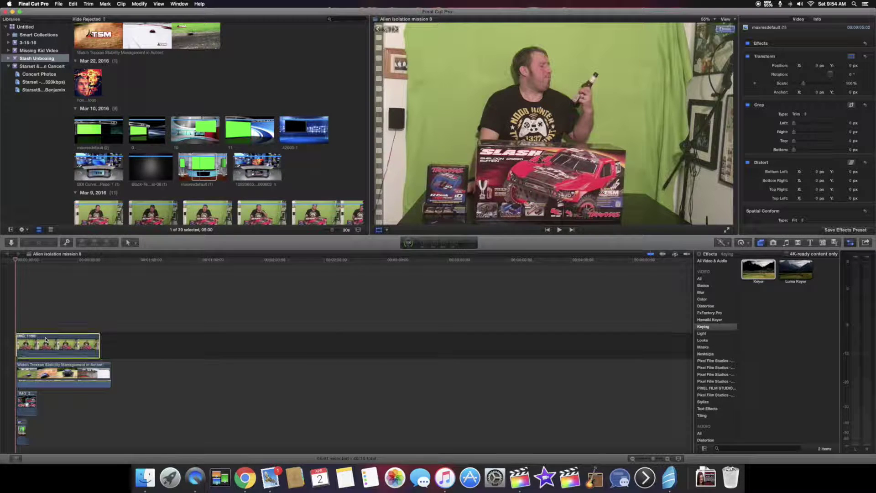
pyautogui.click(40, 386)
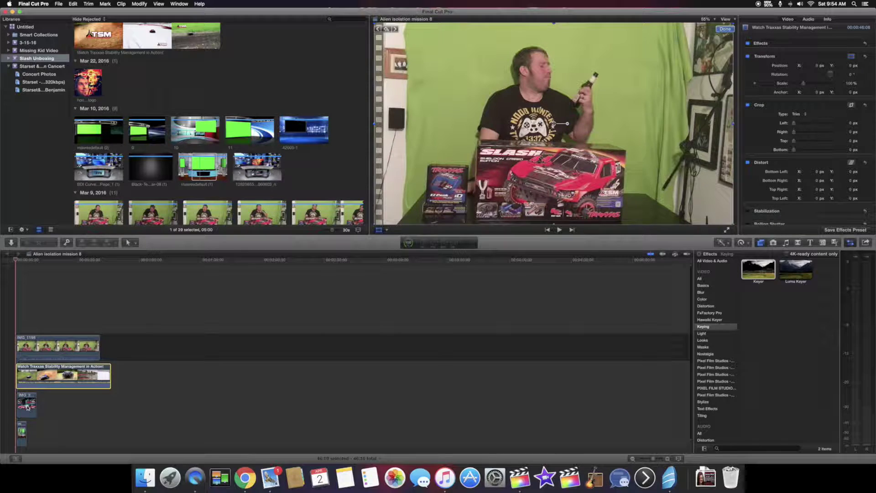
pyautogui.click(35, 397)
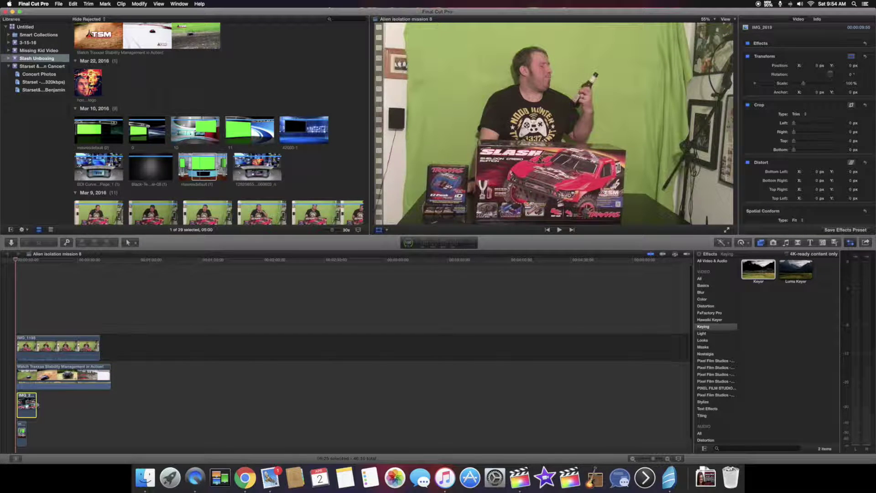
# Step: Trim the IMG_2619, Traxxas and maxresdefault clips to end with IMG_1198
pyautogui.moveTo(37, 405); pyautogui.dragTo(98, 404)
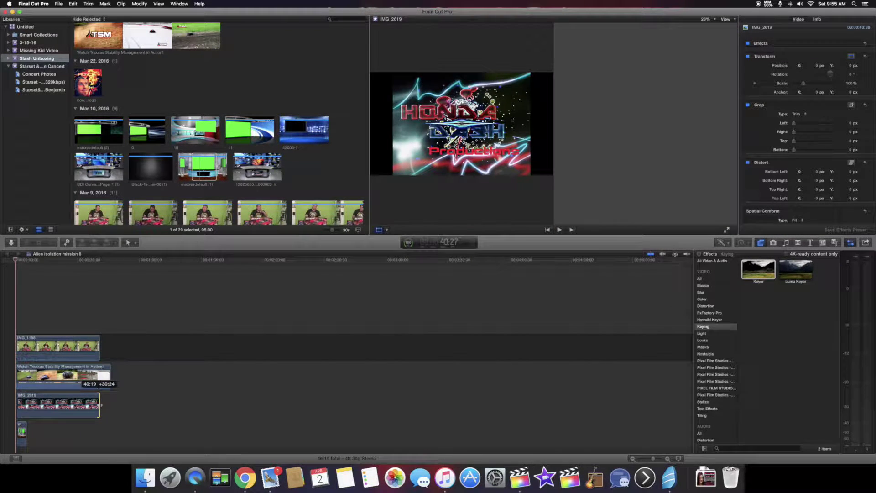
pyautogui.click(108, 382)
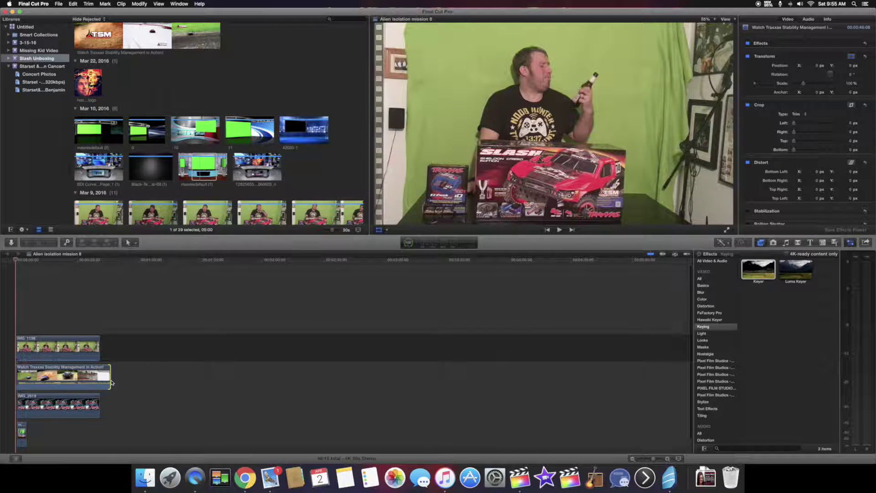
pyautogui.moveTo(112, 382); pyautogui.dragTo(100, 381)
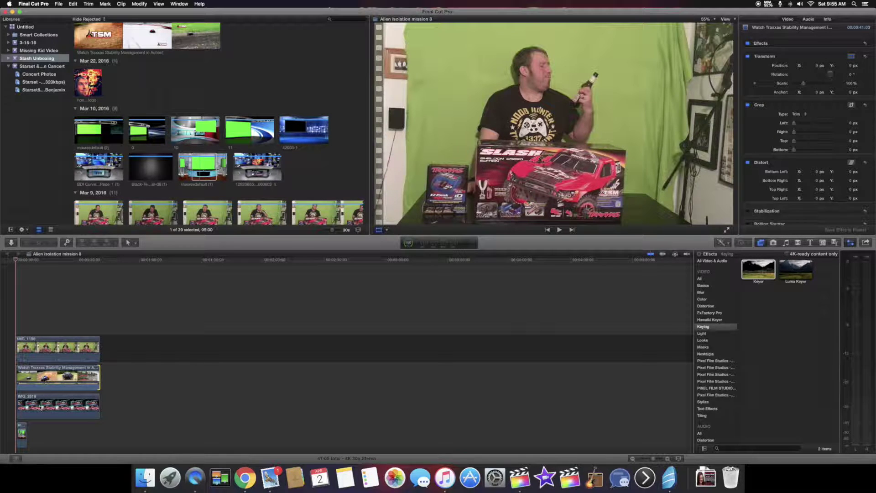
pyautogui.moveTo(27, 433); pyautogui.dragTo(101, 435)
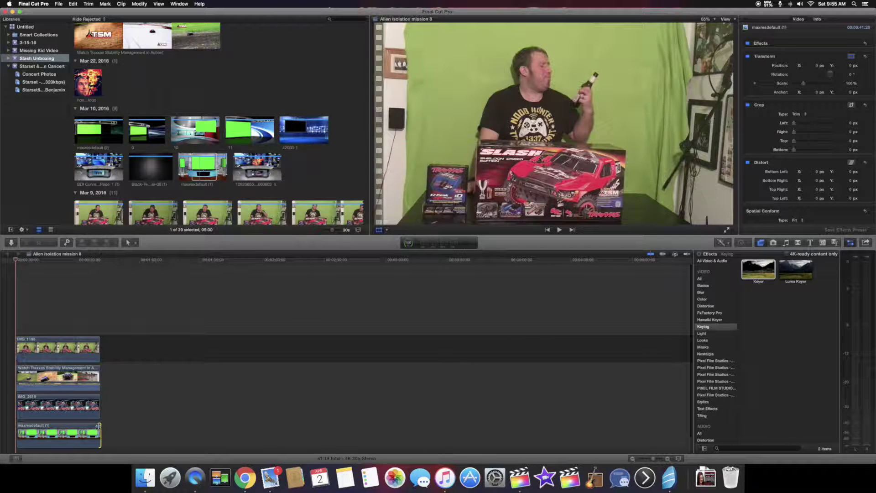
pyautogui.click(70, 346)
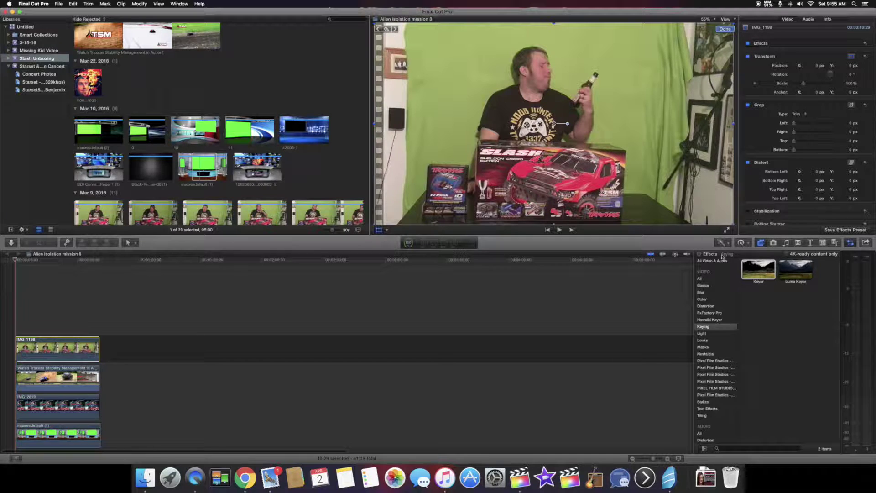
pyautogui.click(759, 243)
pyautogui.click(760, 244)
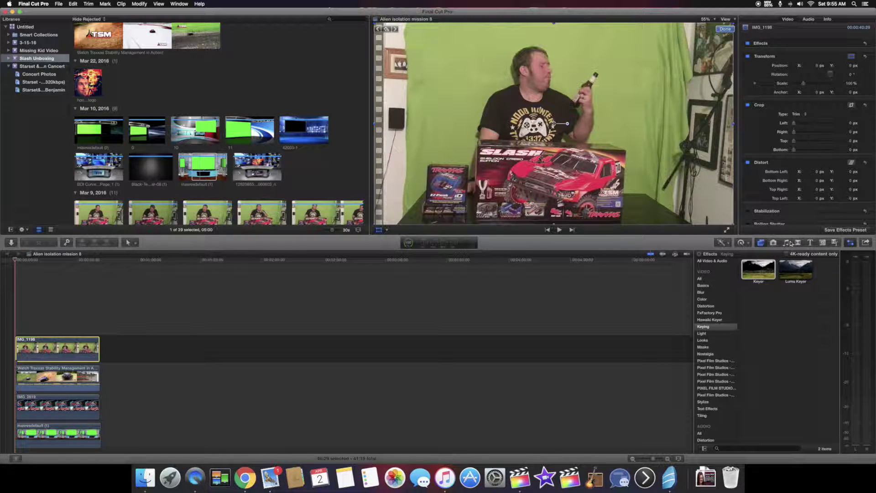
pyautogui.click(773, 243)
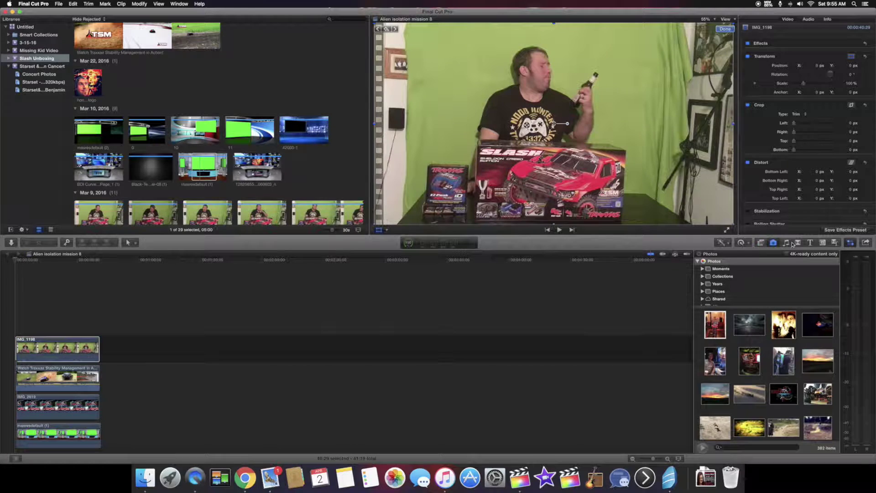
pyautogui.click(761, 243)
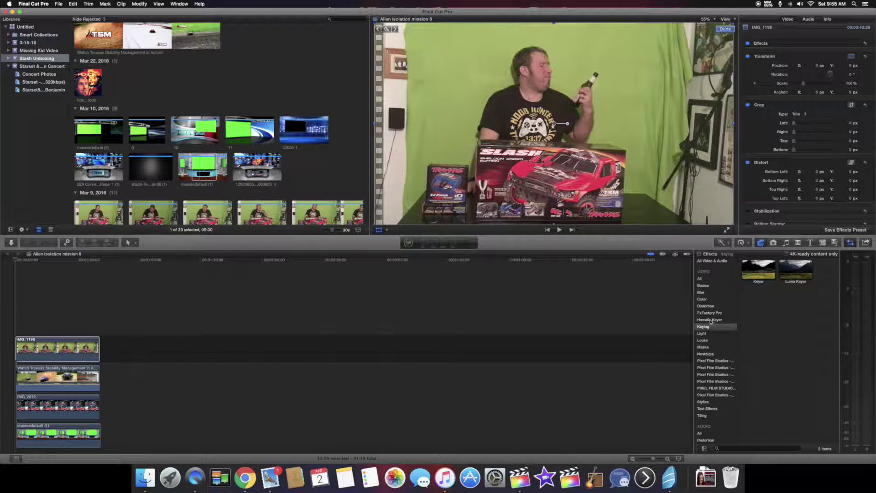
pyautogui.click(786, 243)
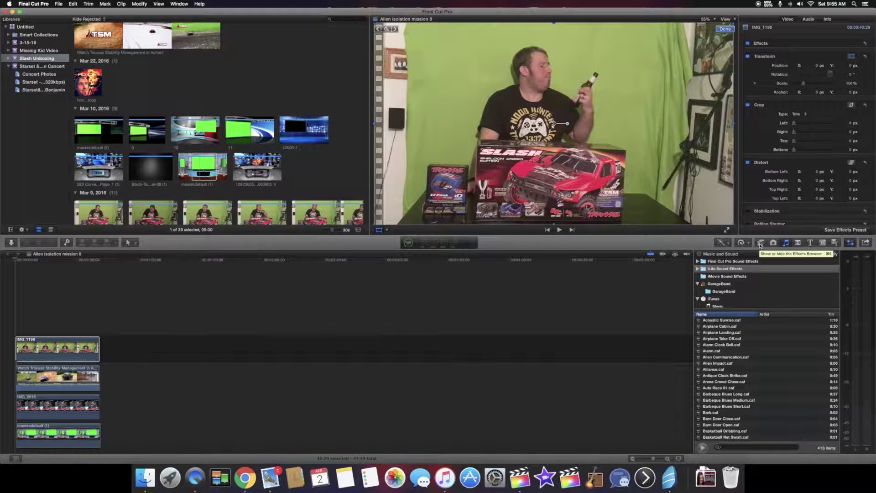
pyautogui.click(760, 244)
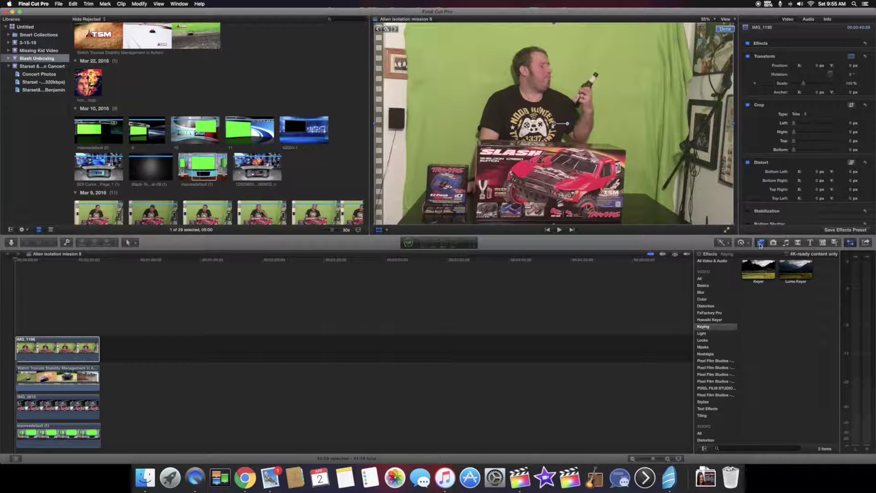
pyautogui.click(760, 272)
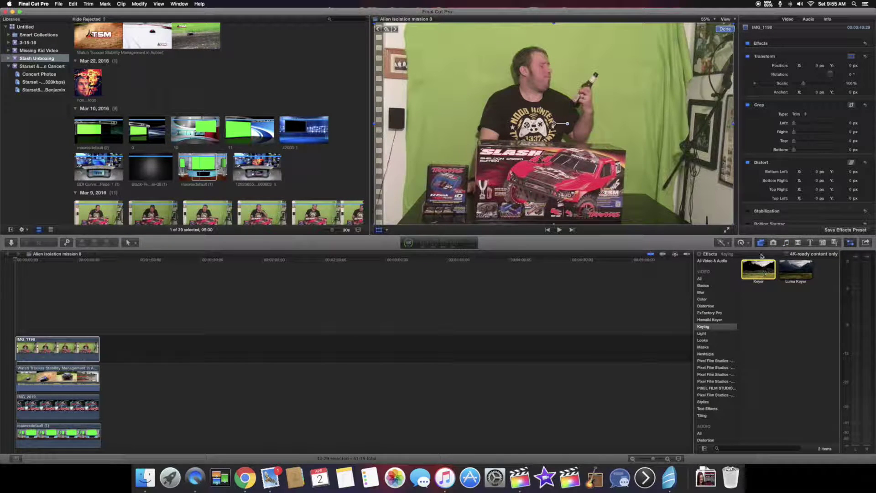
pyautogui.click(704, 326)
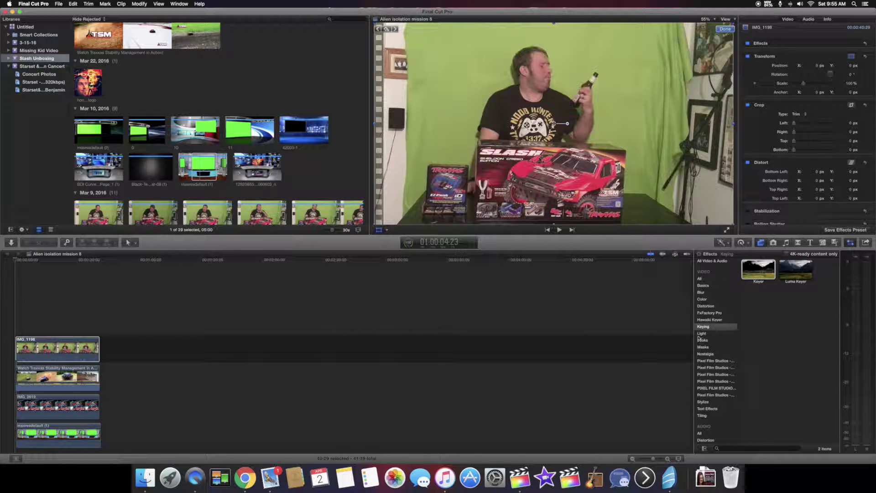
pyautogui.click(766, 274)
# Step: Apply the Keyer effect to IMG_1198 and check the keyed presenter over the TSM video
pyautogui.moveTo(766, 274); pyautogui.dragTo(62, 345)
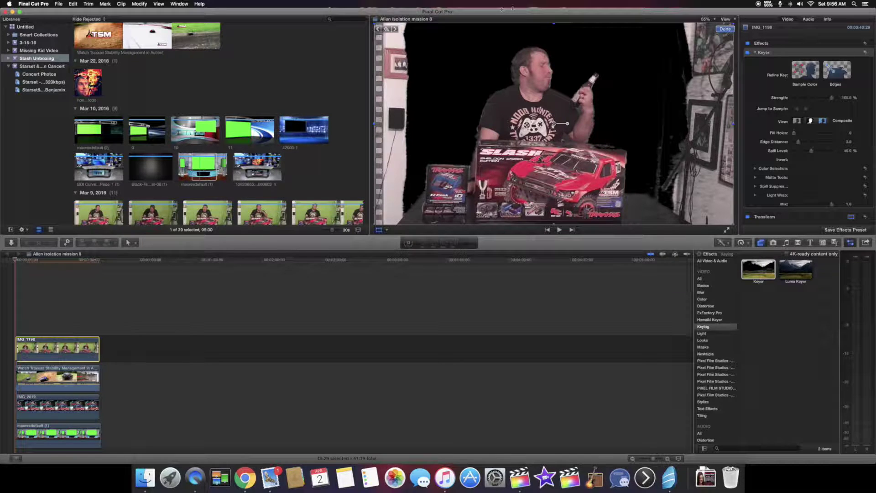
pyautogui.click(51, 327)
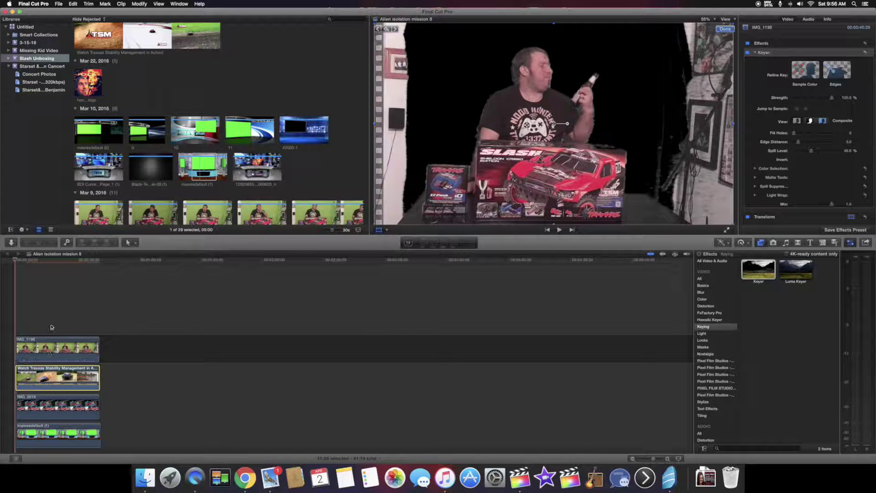
pyautogui.click(52, 349)
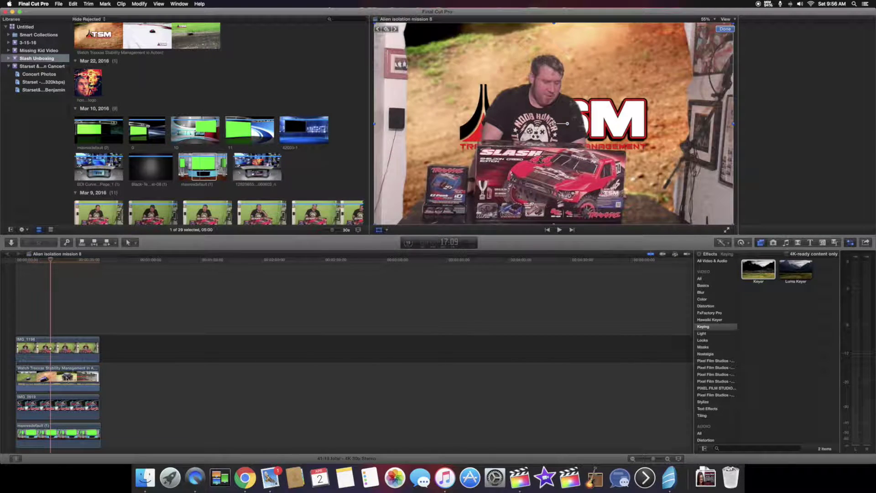
pyautogui.click(71, 377)
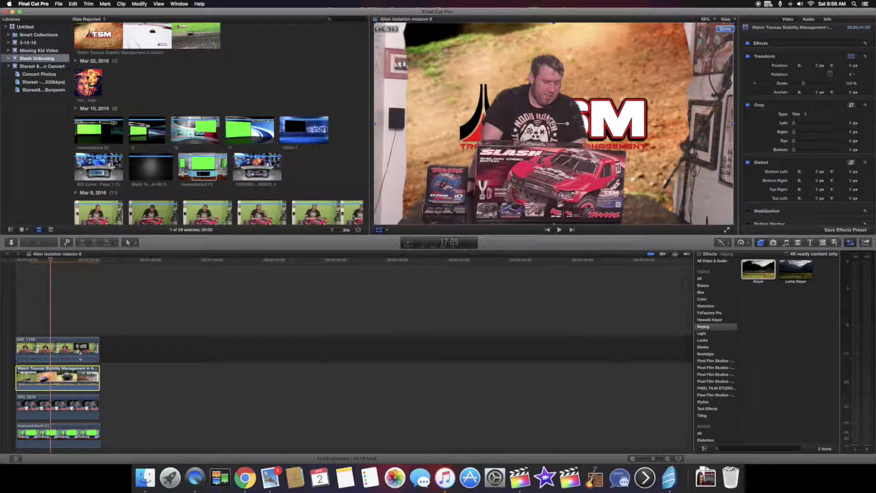
pyautogui.click(78, 351)
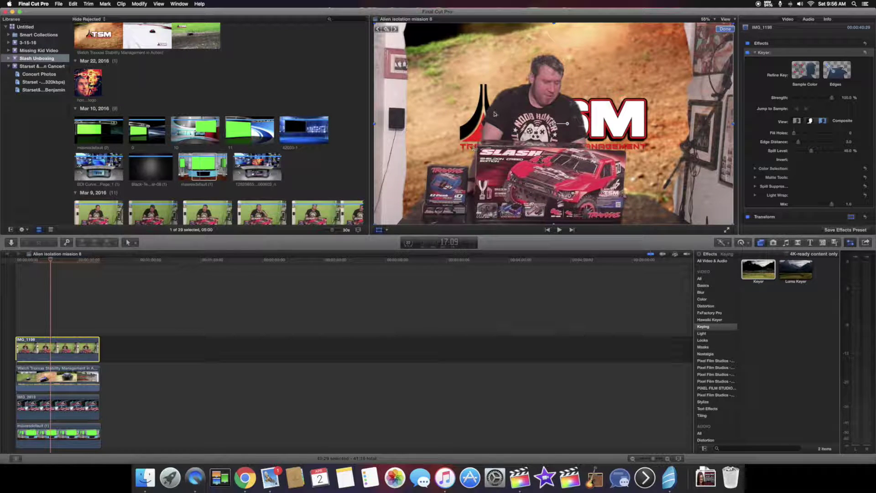
pyautogui.click(52, 438)
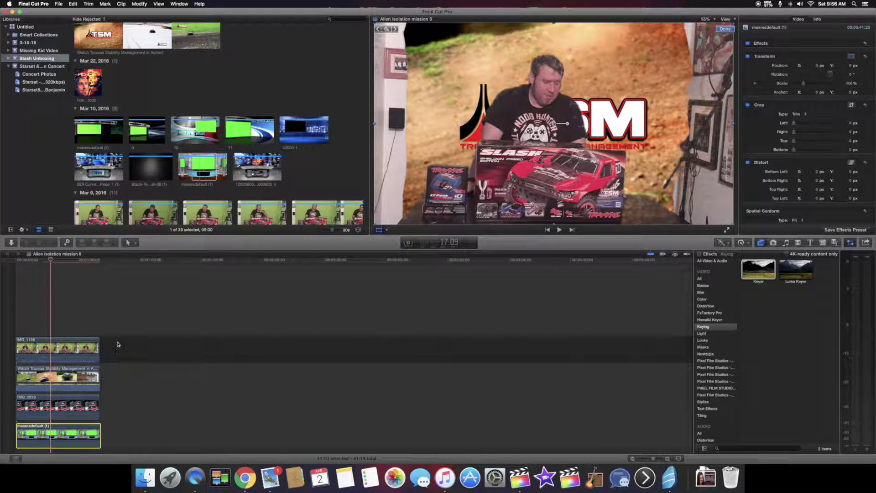
# Step: Enable on-screen Transform controls and scale the keyed presenter IMG_1198 down to about 35%
pyautogui.click(71, 349)
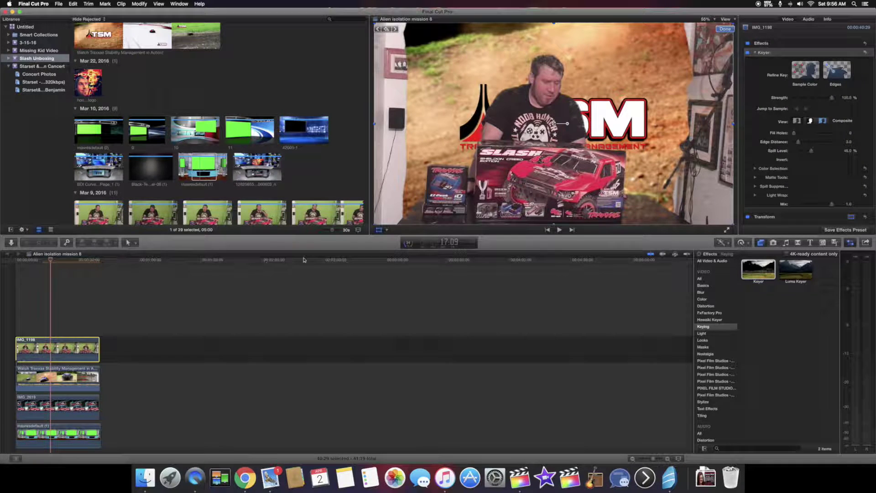
pyautogui.click(382, 230)
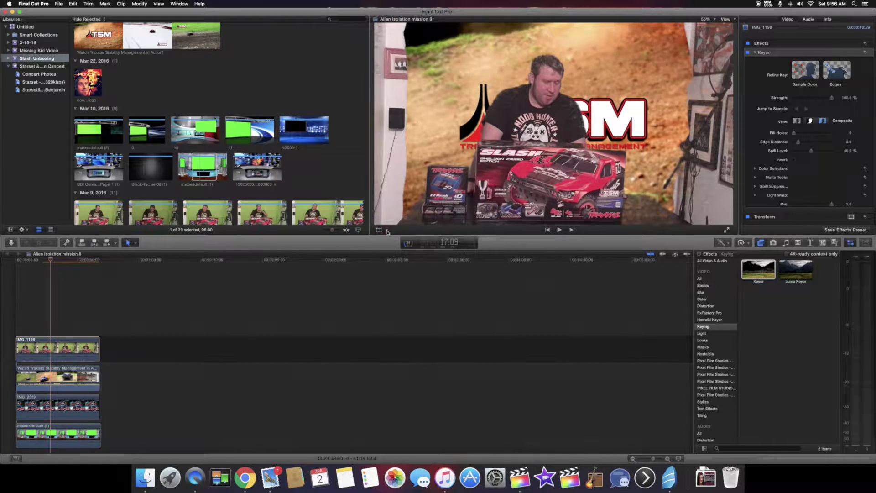
pyautogui.click(387, 231)
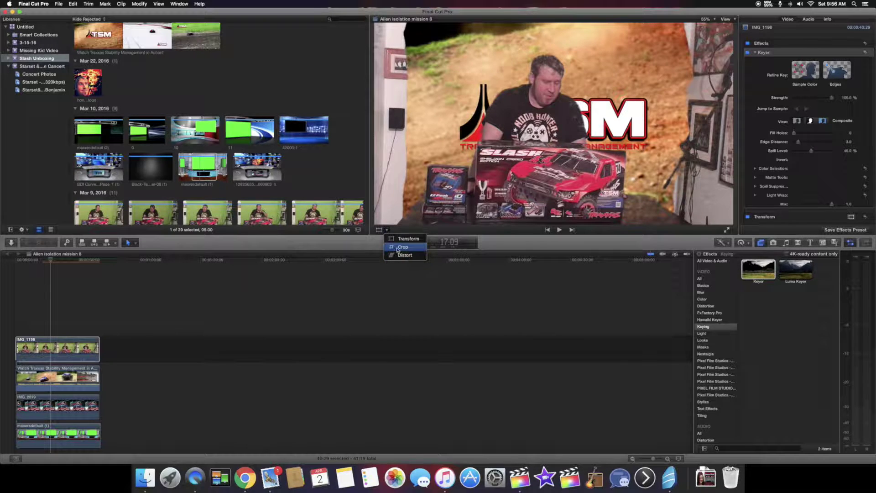
pyautogui.click(379, 229)
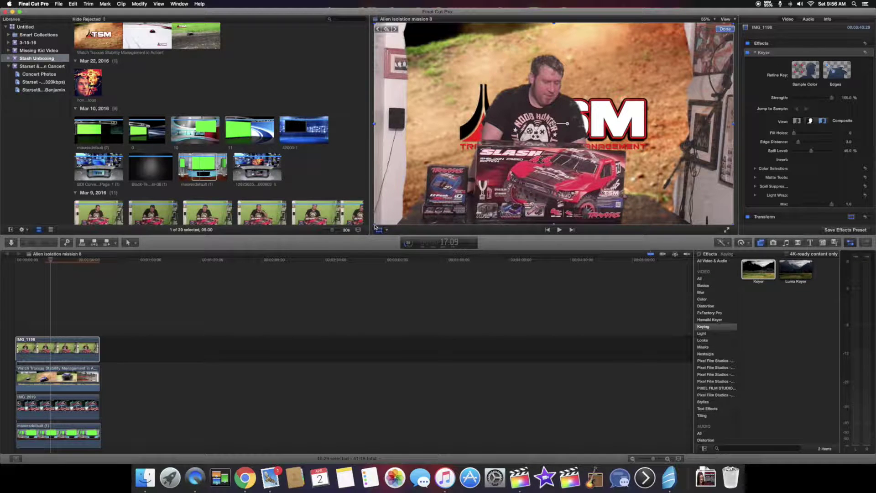
pyautogui.moveTo(375, 224); pyautogui.dragTo(506, 130)
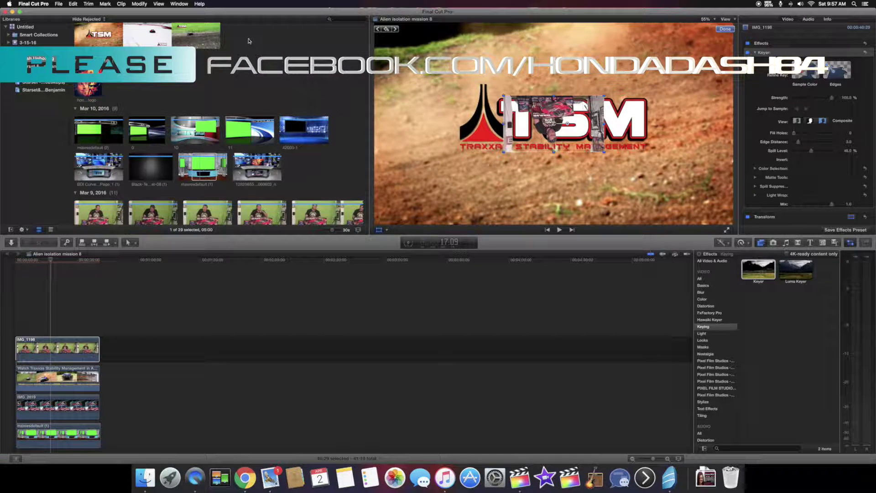
pyautogui.press('super+z')
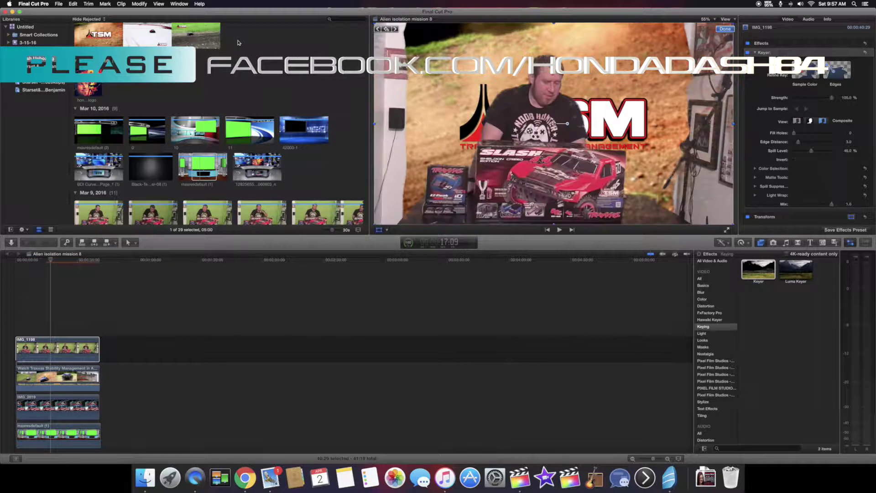
pyautogui.click(202, 167)
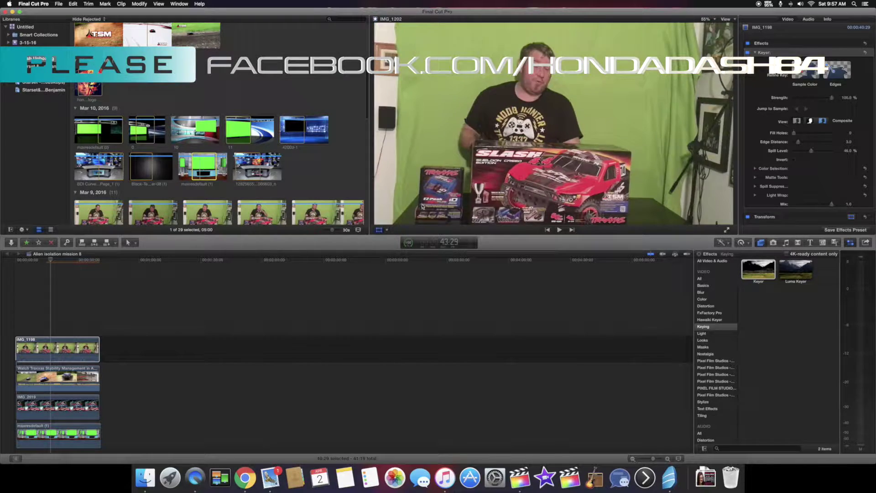
pyautogui.click(81, 350)
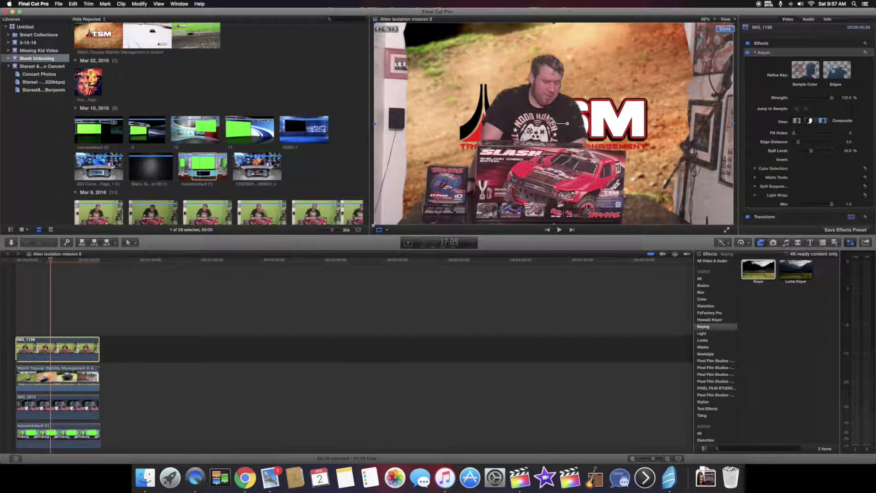
pyautogui.moveTo(374, 223); pyautogui.dragTo(491, 147)
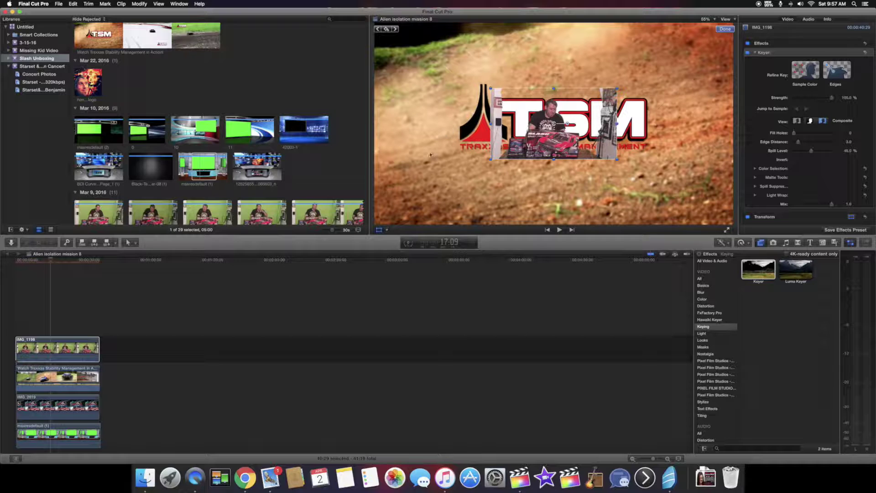
# Step: Shrink the Watch Traxxas clip to about 43% and move it to the viewer's top-right corner
pyautogui.click(430, 156)
pyautogui.click(81, 381)
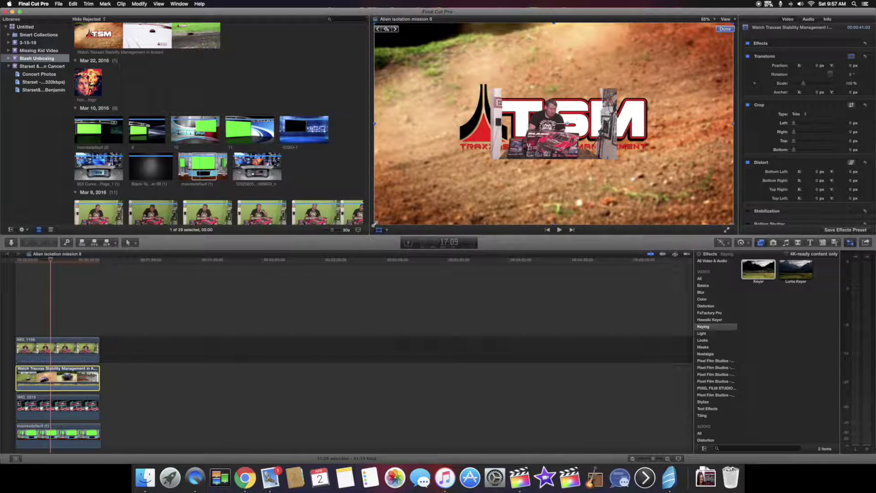
pyautogui.moveTo(374, 224); pyautogui.dragTo(476, 153)
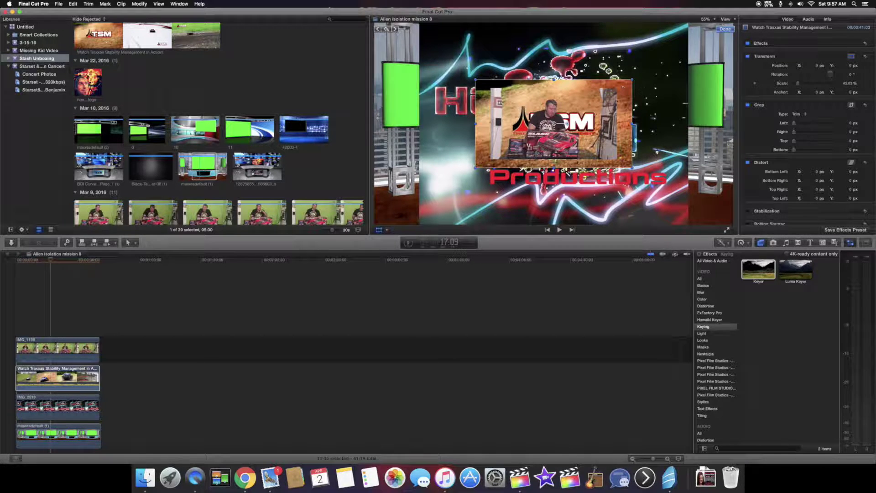
pyautogui.moveTo(585, 99); pyautogui.dragTo(683, 44)
pyautogui.click(221, 477)
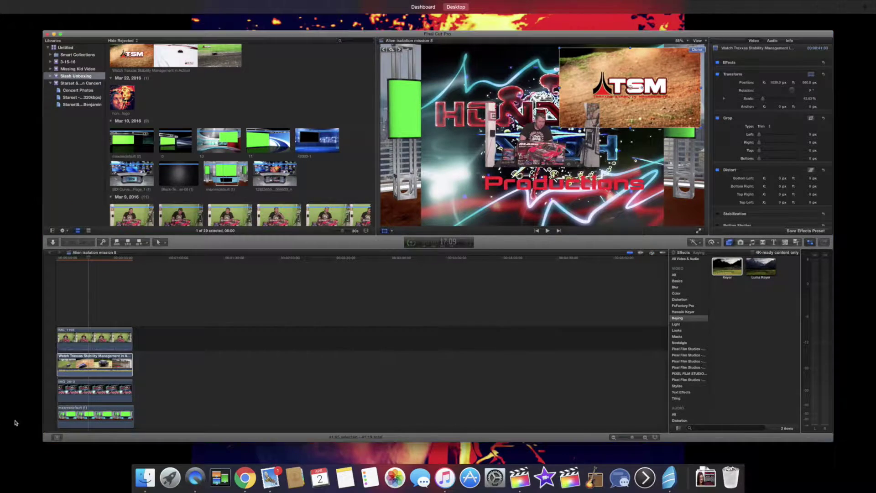
pyautogui.click(124, 399)
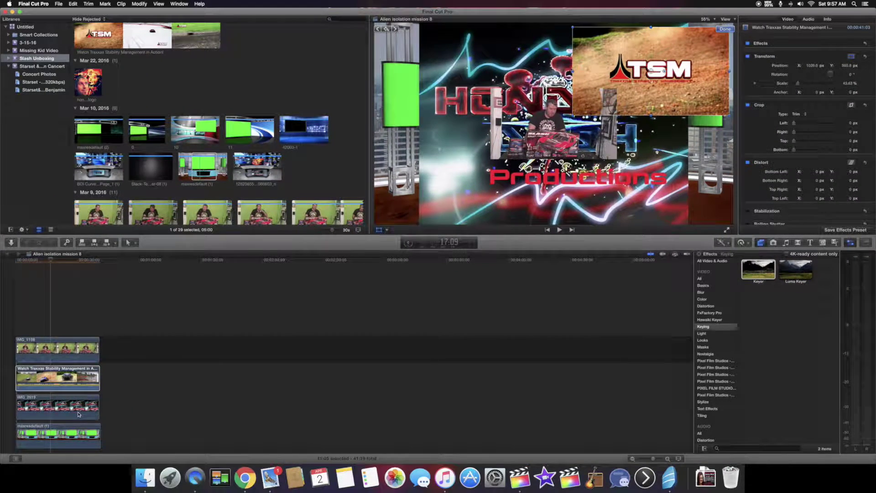
pyautogui.click(78, 413)
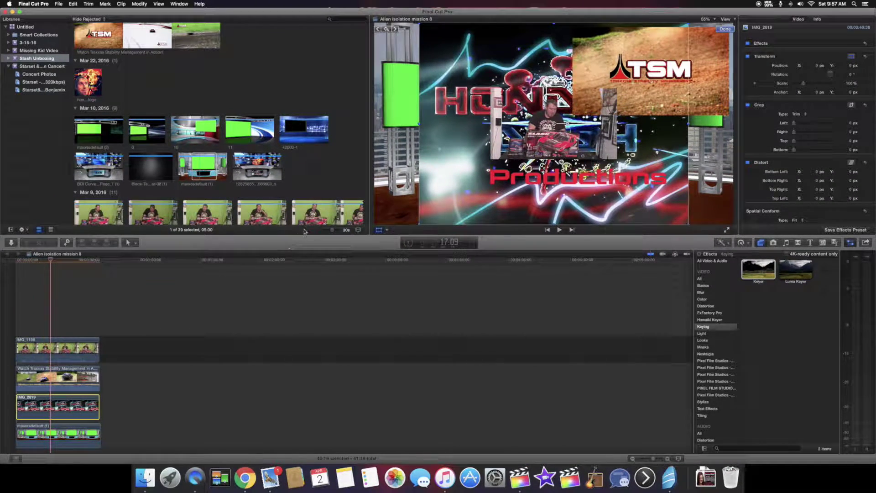
# Step: Scale the IMG_2619 Honda Dash logo to about 55% and place it on the desk front
pyautogui.click(420, 226)
pyautogui.moveTo(420, 223); pyautogui.dragTo(513, 156)
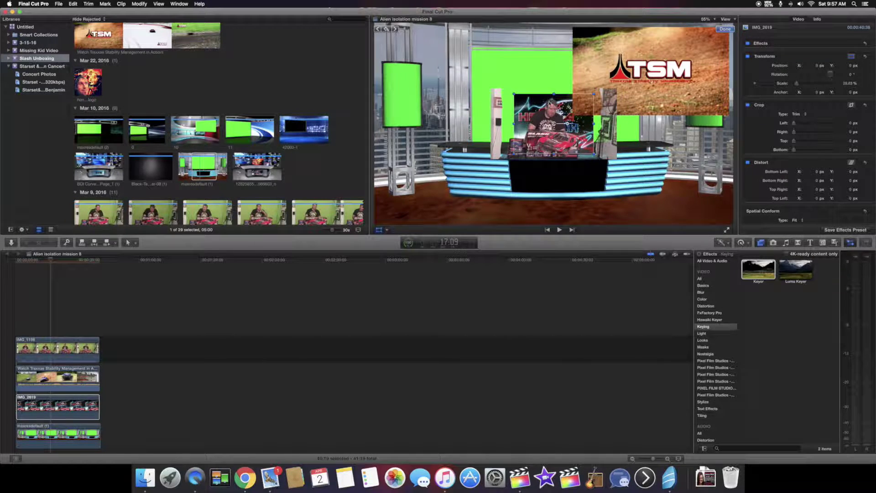
pyautogui.moveTo(539, 102); pyautogui.dragTo(550, 166)
# Step: Move the TSM video onto the back green screen and the presenter to the lower left
pyautogui.click(57, 349)
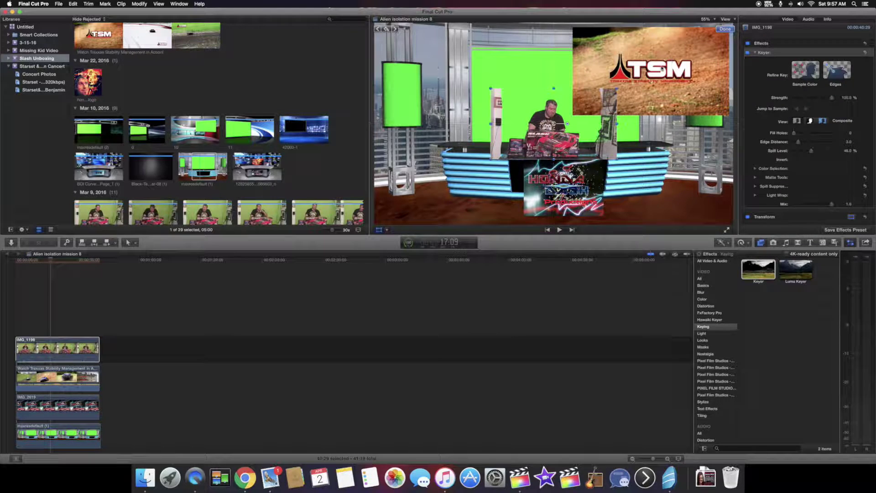
pyautogui.click(68, 379)
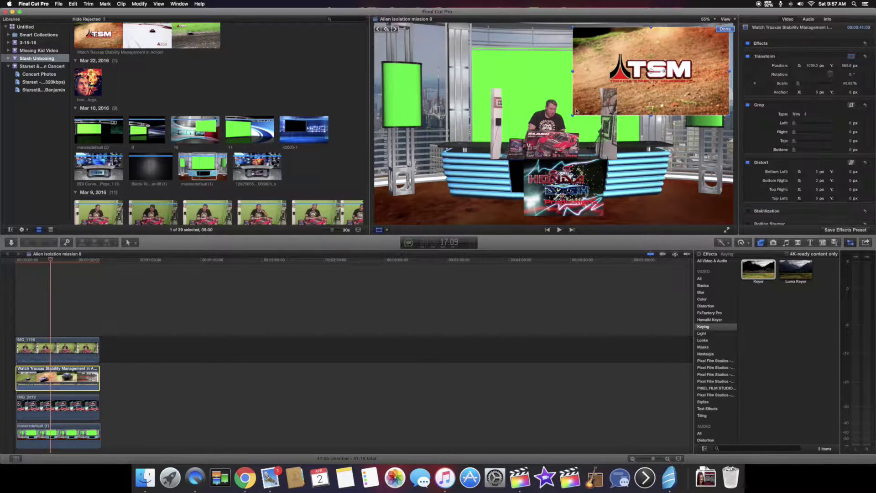
pyautogui.moveTo(654, 53); pyautogui.dragTo(569, 78)
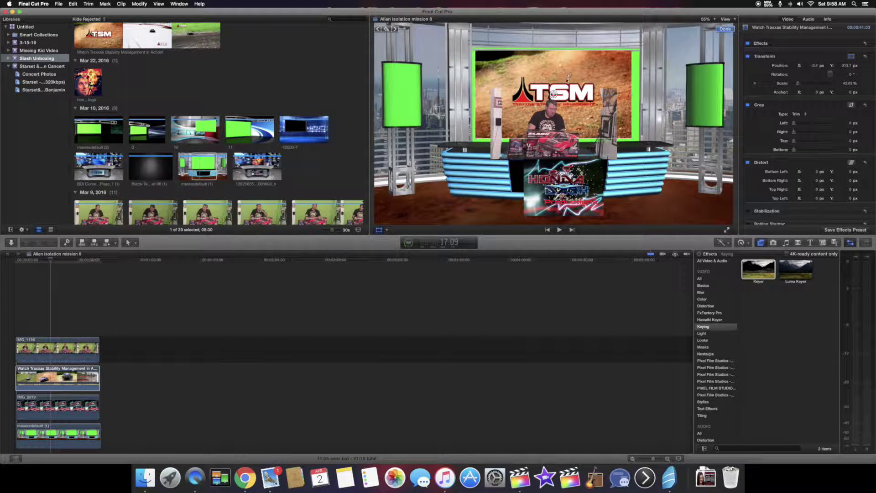
pyautogui.click(51, 354)
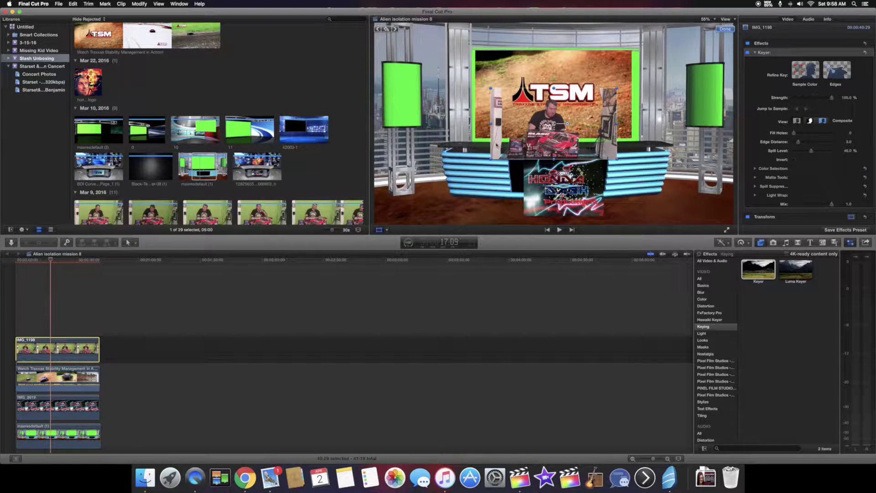
pyautogui.moveTo(497, 146); pyautogui.dragTo(407, 208)
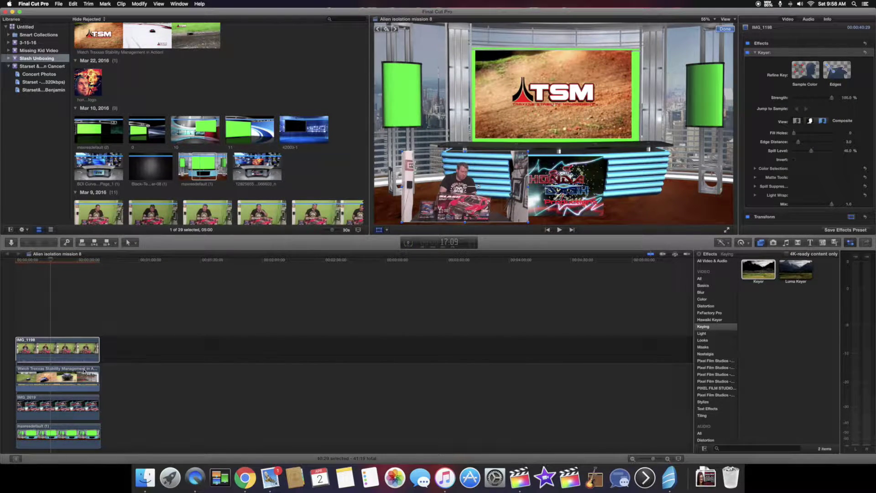
# Step: Switch to Distort and drag the TSM video's corners to fit the studio's central back screen
pyautogui.click(529, 140)
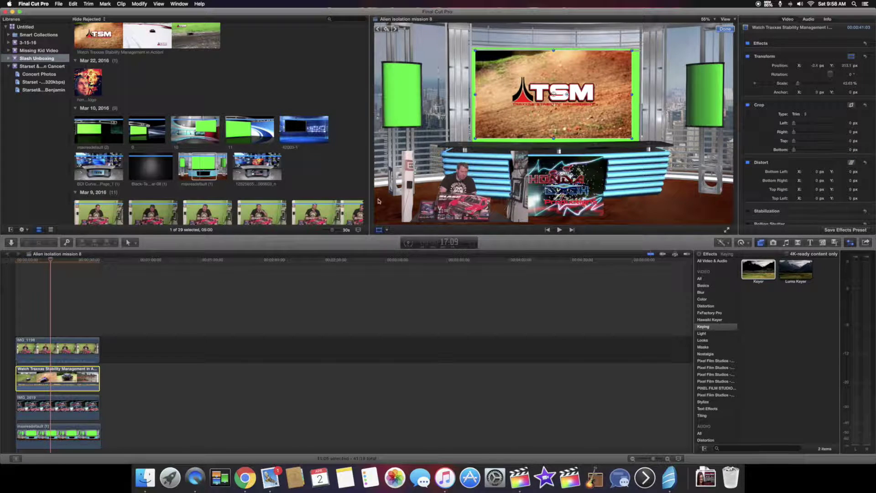
pyautogui.click(386, 230)
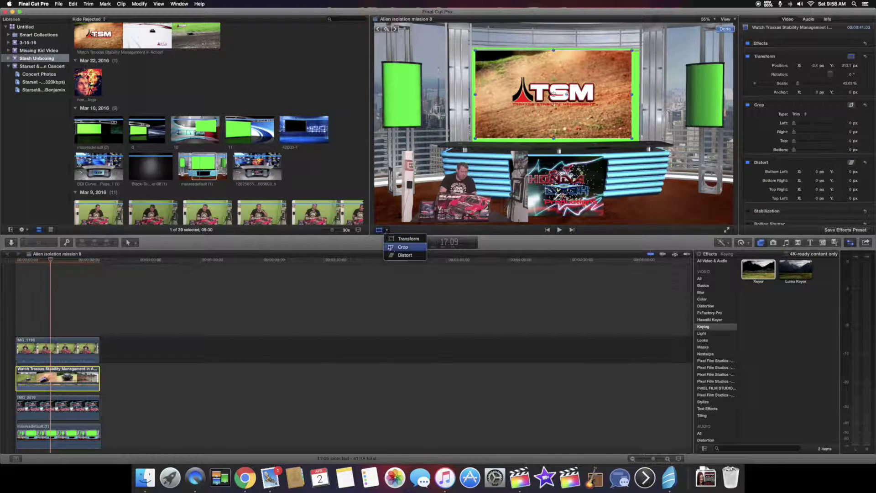
pyautogui.click(393, 254)
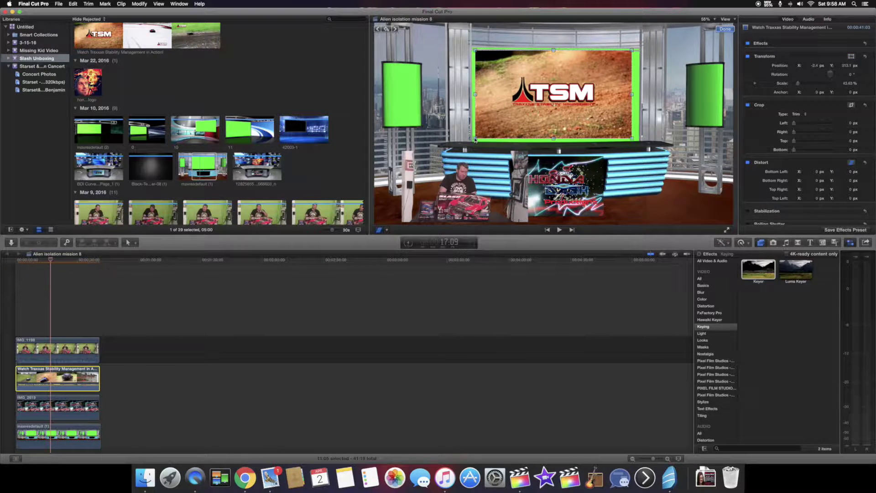
pyautogui.moveTo(475, 138); pyautogui.dragTo(471, 144)
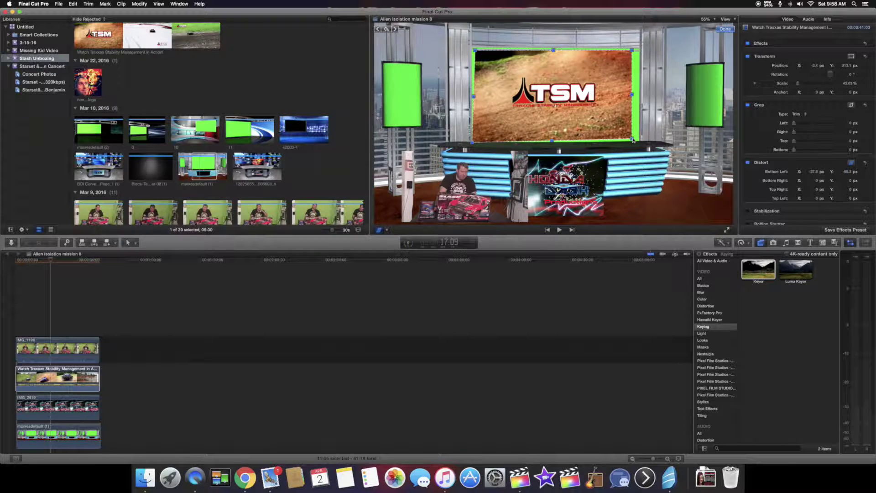
pyautogui.moveTo(633, 140); pyautogui.dragTo(639, 143)
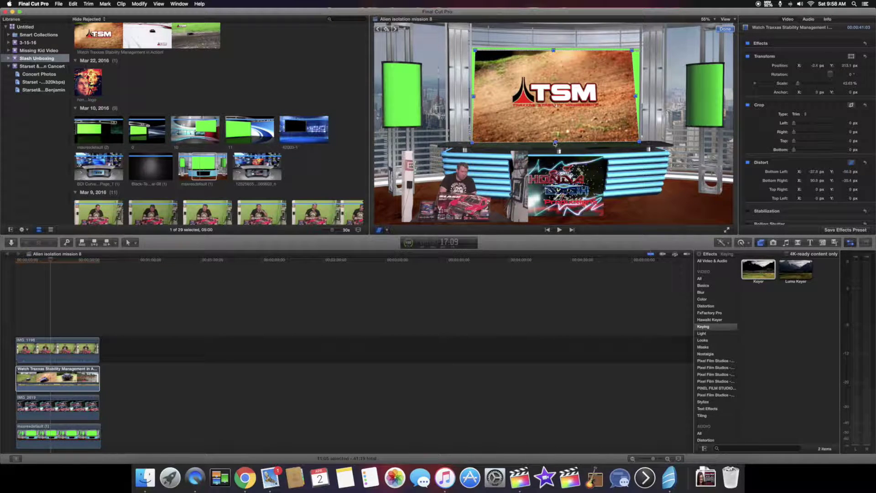
pyautogui.moveTo(555, 143); pyautogui.dragTo(556, 144)
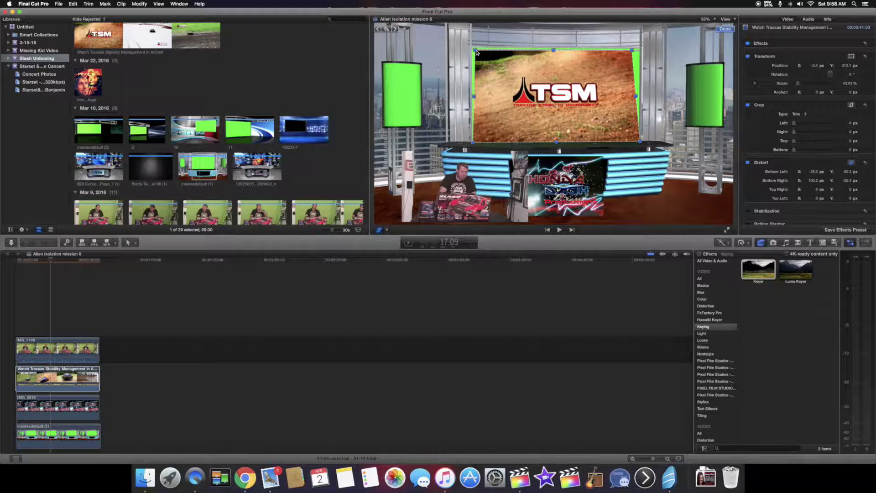
pyautogui.moveTo(476, 52)
pyautogui.mouseDown()
pyautogui.moveTo(537, 48)
pyautogui.moveTo(472, 50)
pyautogui.mouseUp()
pyautogui.moveTo(632, 49); pyautogui.dragTo(641, 51)
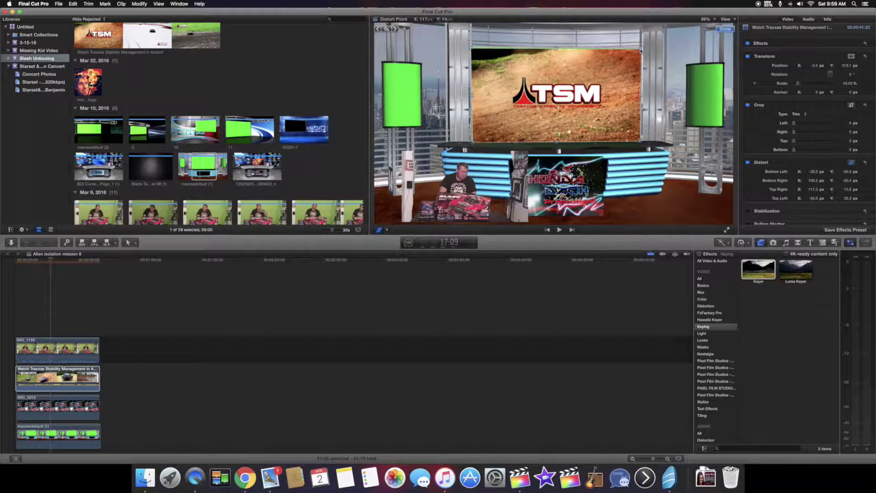
pyautogui.moveTo(640, 50); pyautogui.dragTo(640, 52)
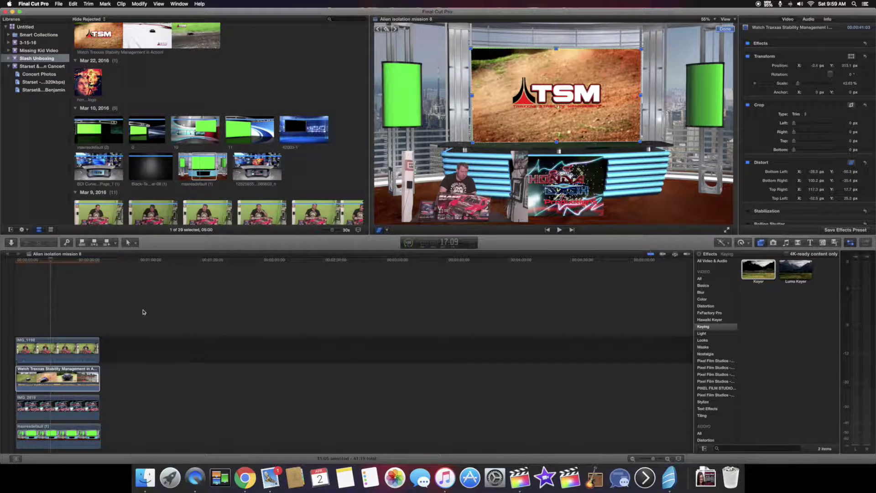
# Step: Move the presenter clip IMG_1198 up toward the centre of the set
pyautogui.click(54, 344)
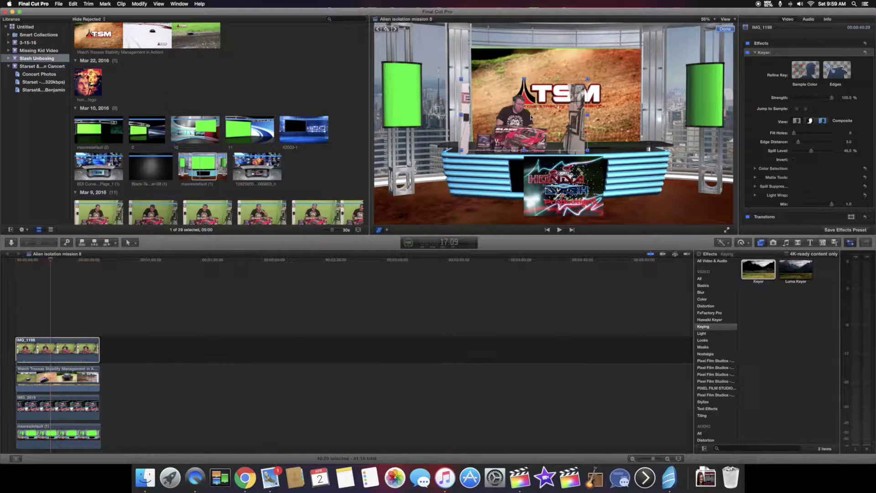
pyautogui.moveTo(463, 192); pyautogui.dragTo(553, 121)
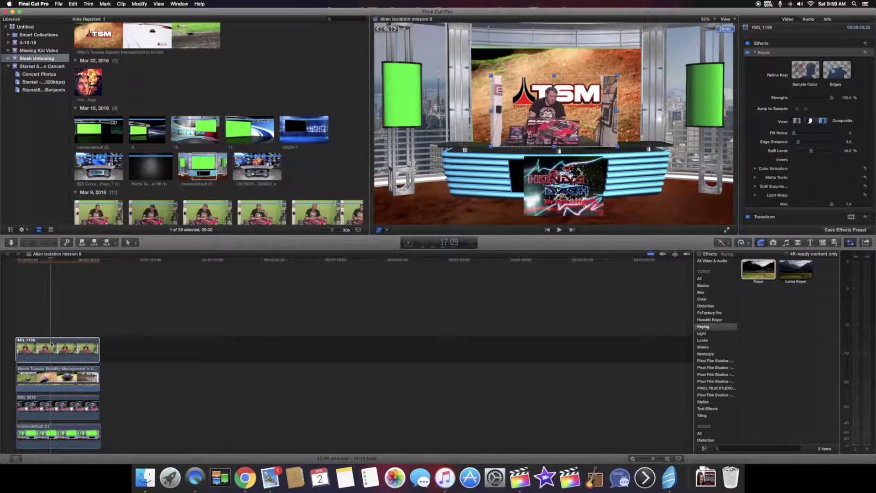
pyautogui.click(79, 352)
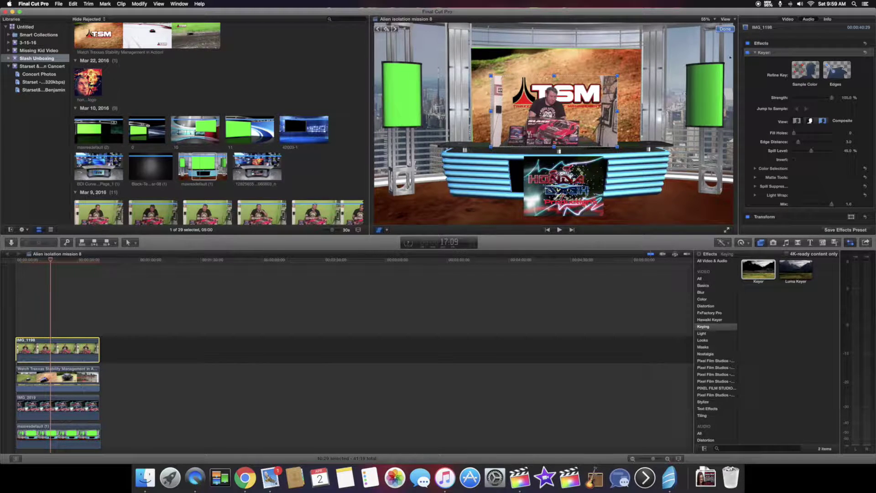
pyautogui.click(807, 19)
pyautogui.click(791, 21)
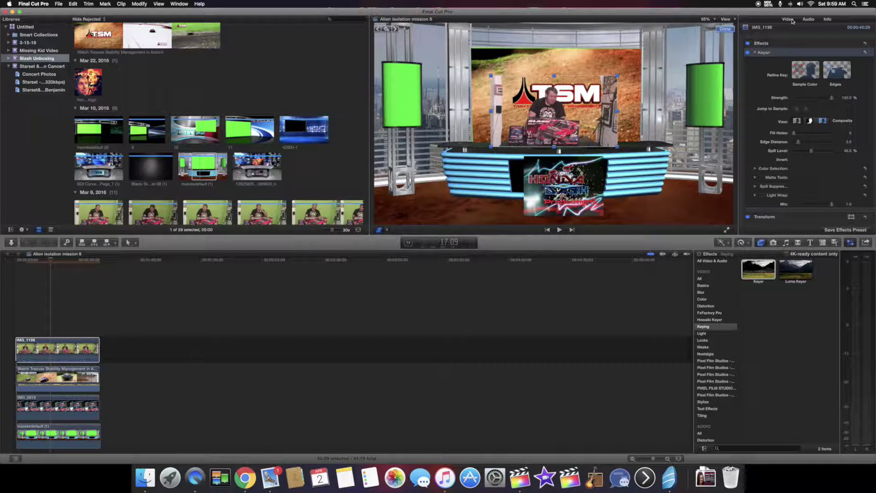
# Step: Crop 134 px off the presenter's left side and move it right and down behind the desk
pyautogui.scroll(-10, 799, 180)
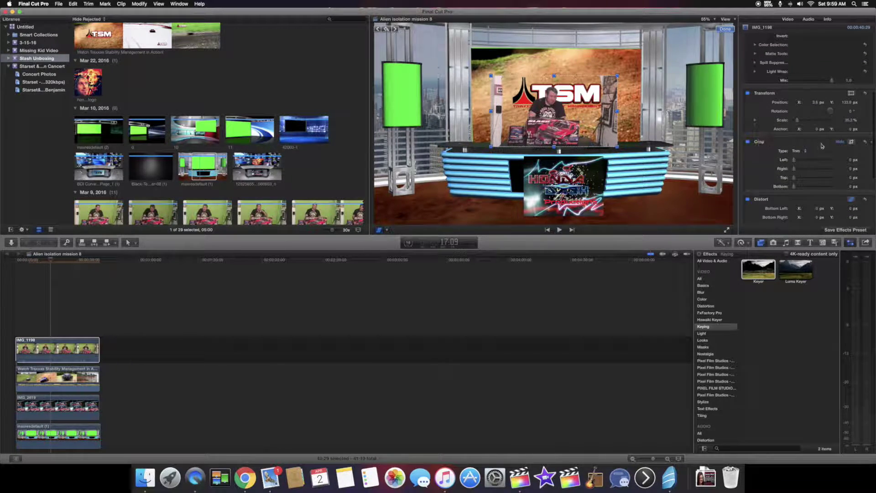
pyautogui.click(794, 160)
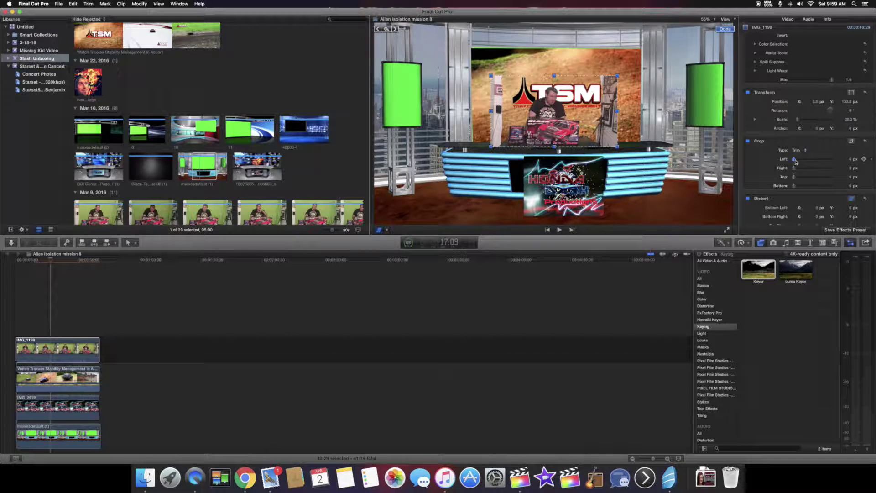
pyautogui.moveTo(796, 162); pyautogui.dragTo(814, 173)
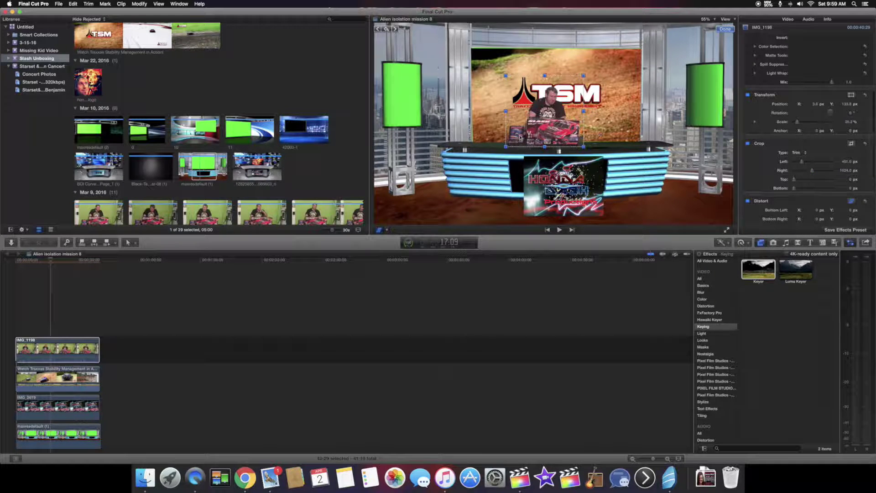
pyautogui.moveTo(540, 127); pyautogui.dragTo(552, 131)
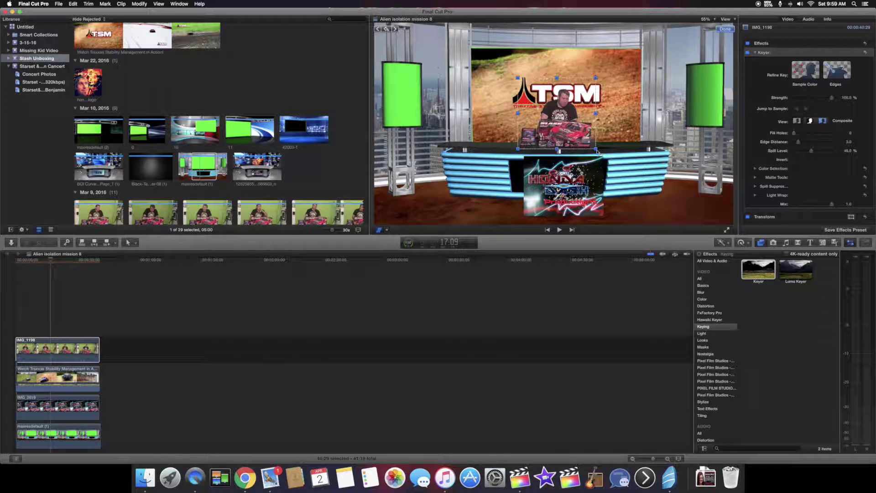
# Step: Distort IMG_1198's corners, pulling bottom-right, bottom-left, top-left and top-right outward to sit behind the desk
pyautogui.moveTo(596, 149); pyautogui.dragTo(607, 152)
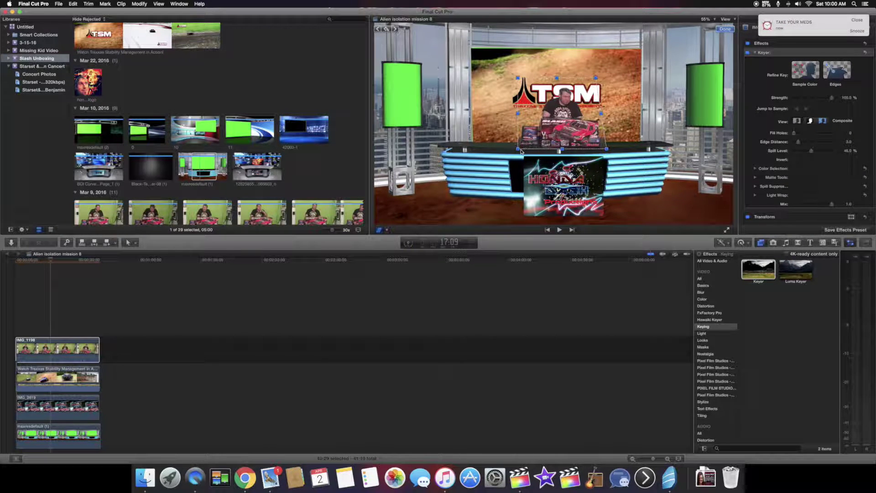
pyautogui.click(521, 152)
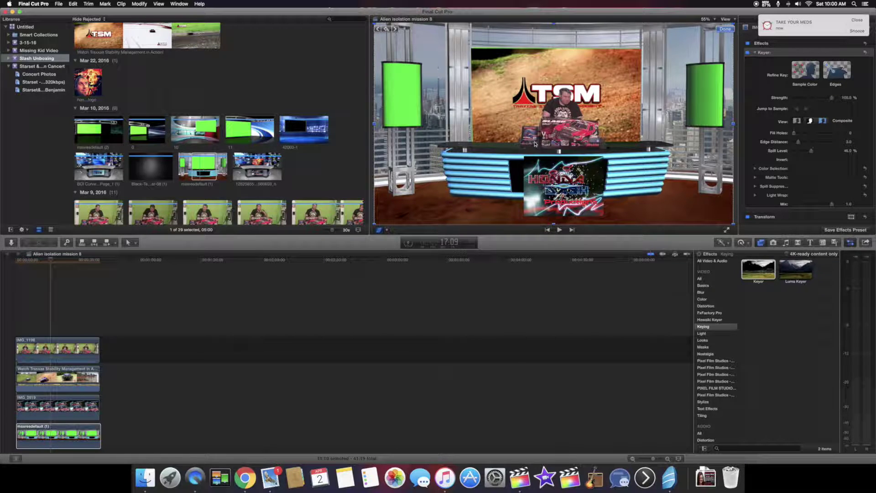
pyautogui.click(45, 355)
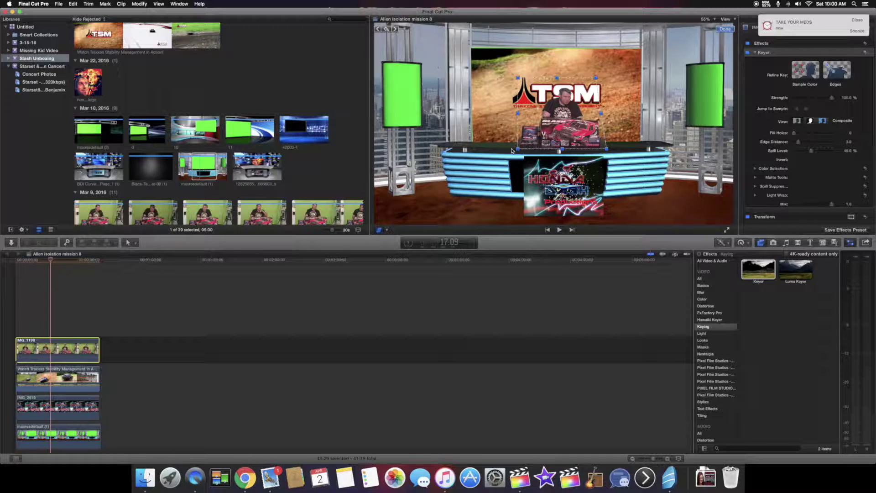
pyautogui.moveTo(518, 149); pyautogui.dragTo(507, 148)
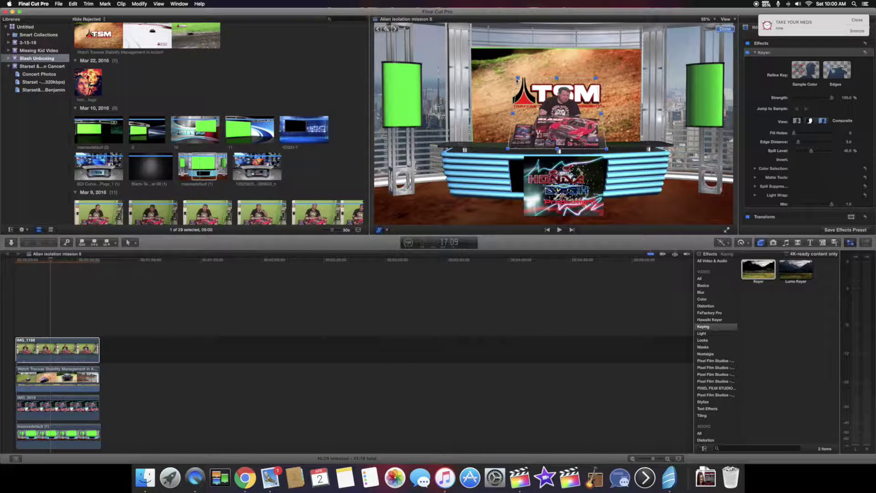
pyautogui.moveTo(517, 80); pyautogui.dragTo(505, 77)
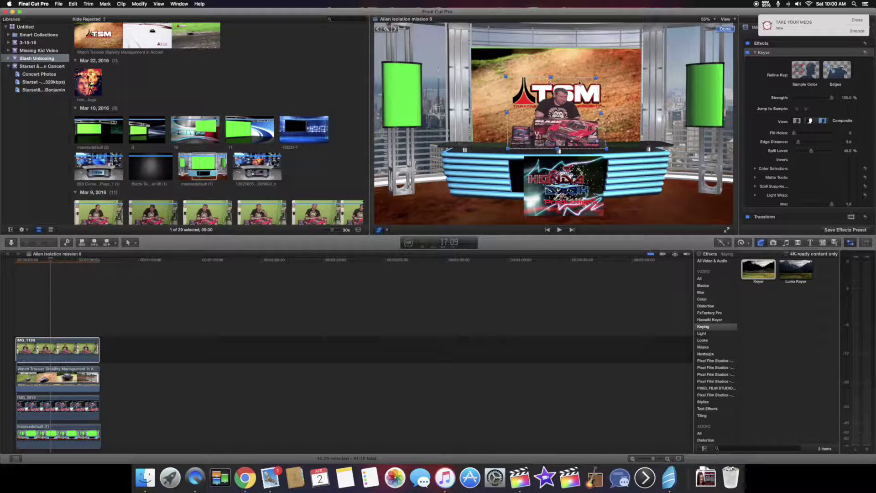
pyautogui.moveTo(595, 78); pyautogui.dragTo(605, 78)
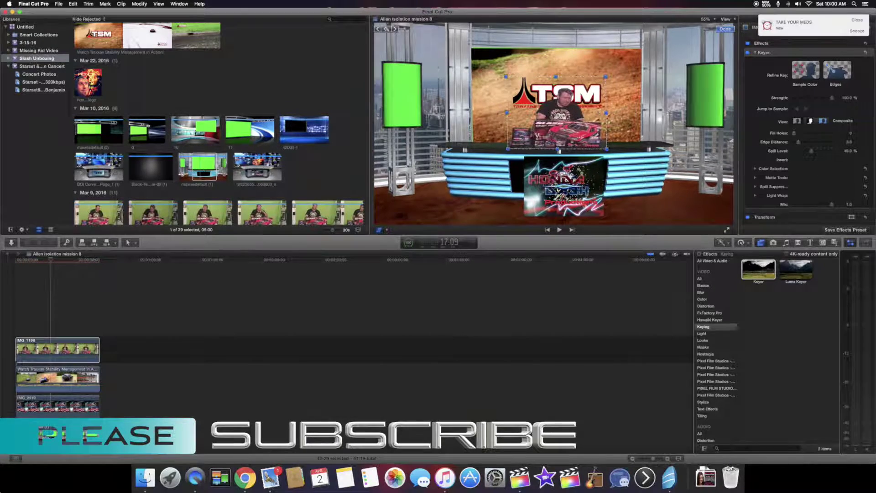
# Step: Distort the IMG_2619 logo's four corners so it follows the desk front's perspective
pyautogui.hotkey('ctrl', 'Up')
pyautogui.hotkey('ctrl', 'Up')
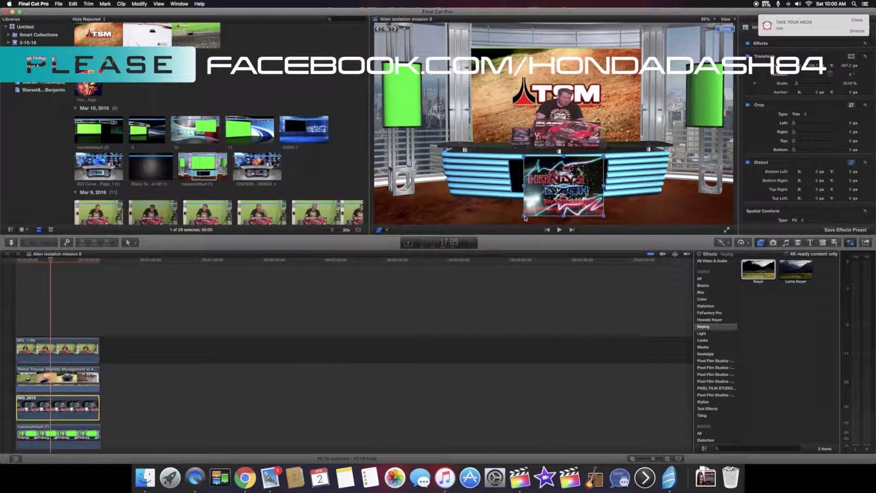
pyautogui.moveTo(524, 218); pyautogui.dragTo(520, 199)
pyautogui.moveTo(603, 218); pyautogui.dragTo(606, 194)
pyautogui.moveTo(606, 157); pyautogui.dragTo(609, 157)
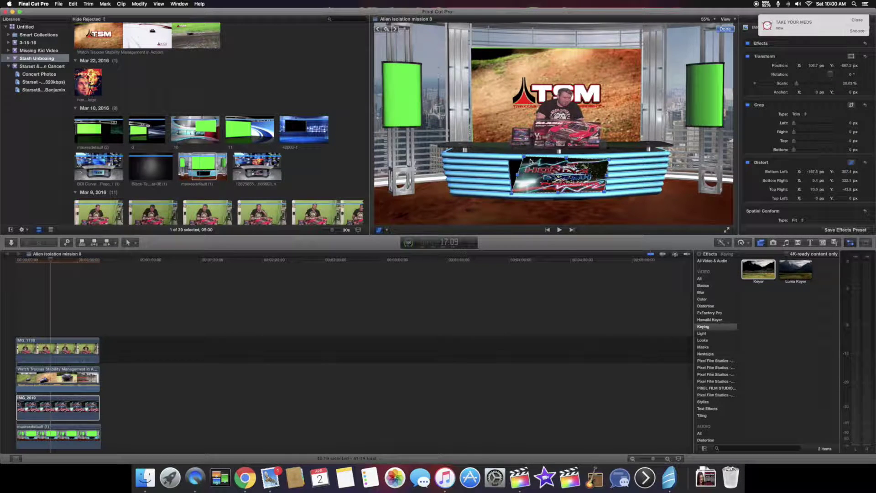
pyautogui.moveTo(525, 158); pyautogui.dragTo(510, 160)
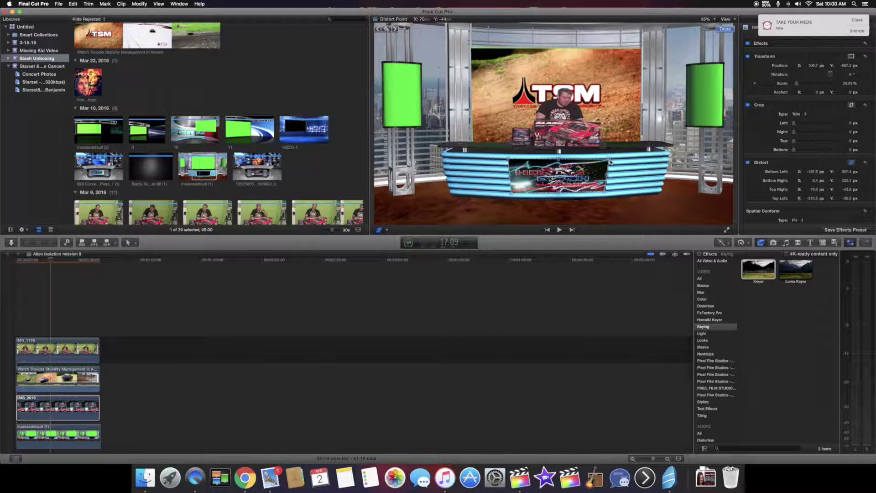
pyautogui.moveTo(609, 162); pyautogui.dragTo(611, 161)
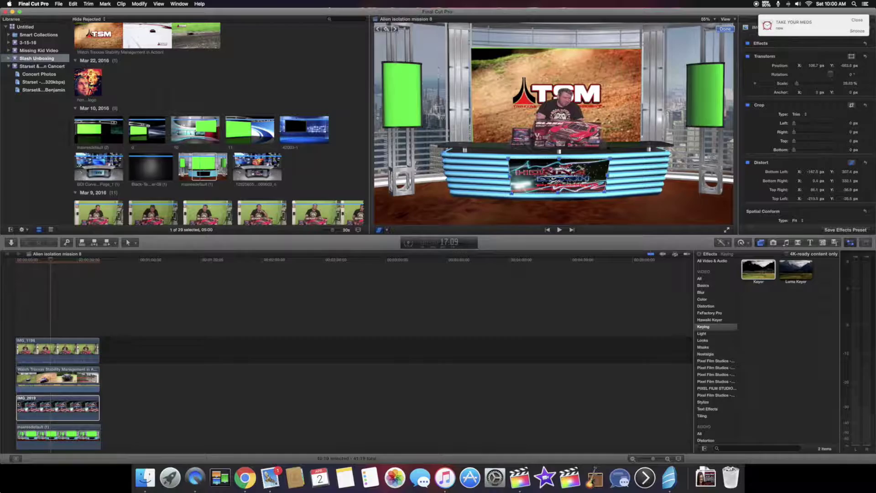
pyautogui.hotkey('ctrl', 'Up')
# Step: Play back the news-desk composite with the keyed presenter selected, then stop
pyautogui.click(64, 310)
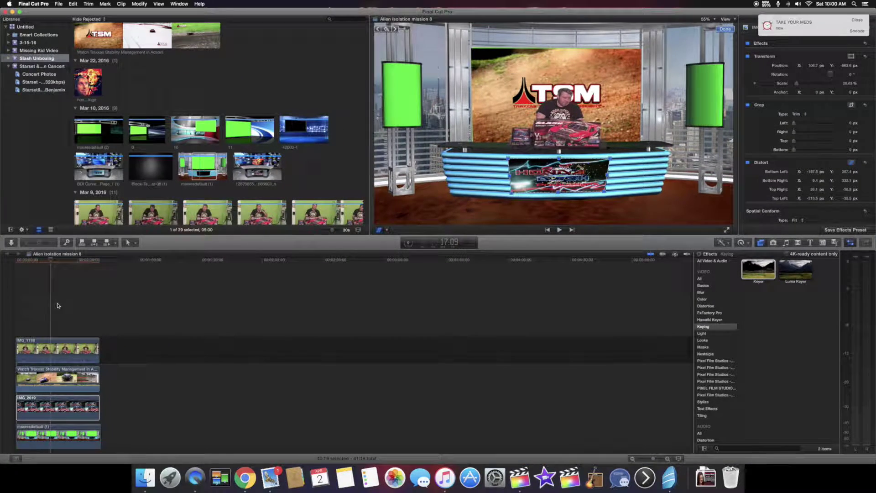
pyautogui.click(32, 293)
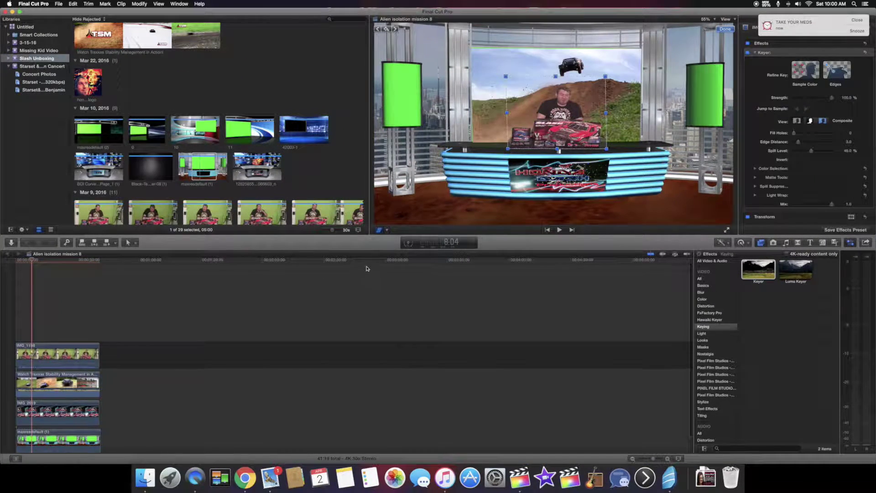
pyautogui.click(560, 230)
pyautogui.click(560, 230)
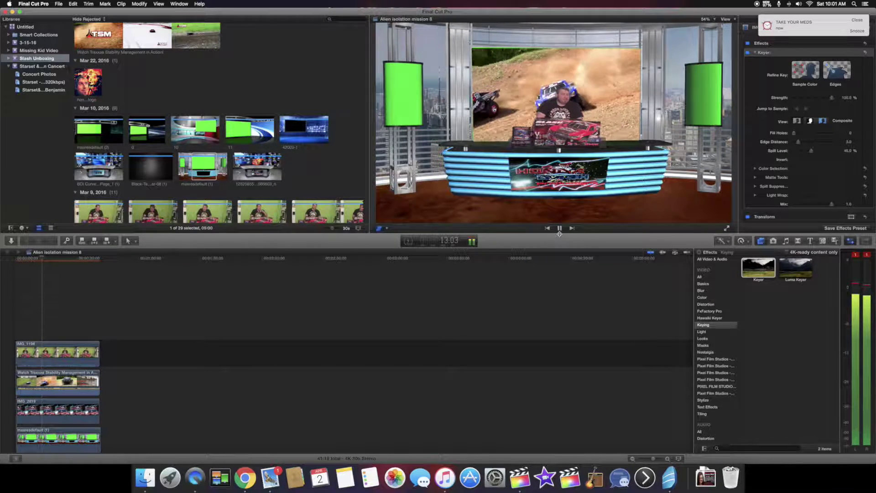
pyautogui.click(558, 229)
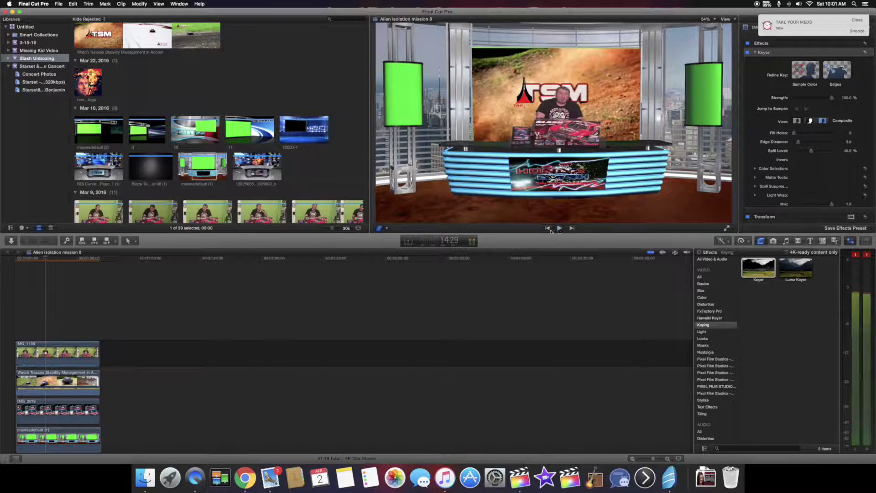
# Step: Lower the Traxxas clip's audio to -30 dB and replay the composite to check the sound
pyautogui.hotkey('shift', 't')
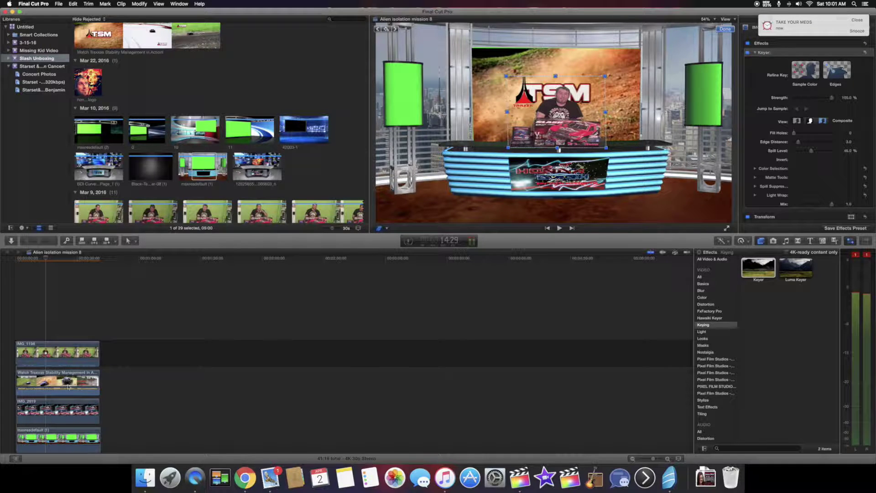
pyautogui.moveTo(70, 392)
pyautogui.moveTo(69, 388); pyautogui.dragTo(78, 362)
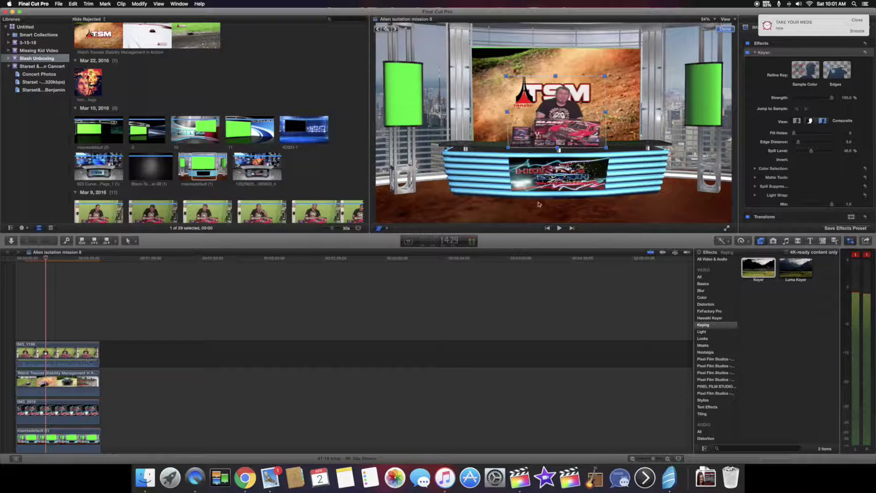
pyautogui.click(559, 227)
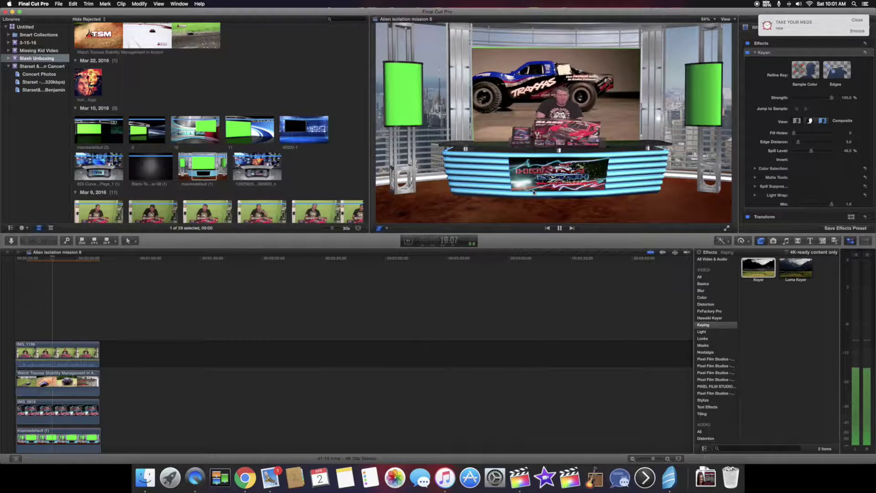
pyautogui.click(560, 229)
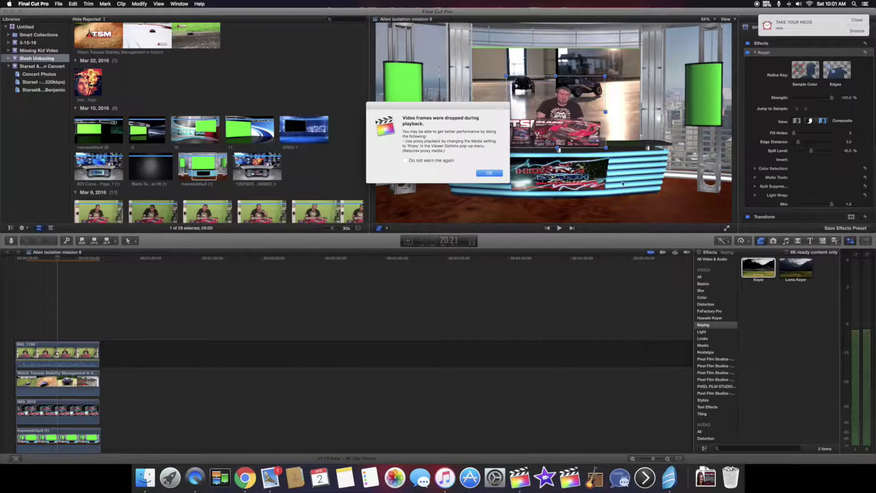
# Step: Dismiss the dropped-frames warning and play the composite again from near the start
pyautogui.click(485, 173)
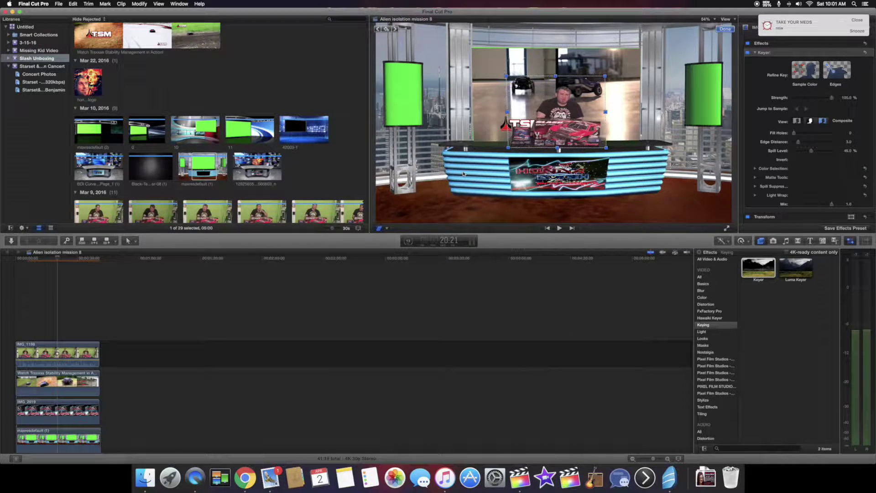
pyautogui.click(20, 263)
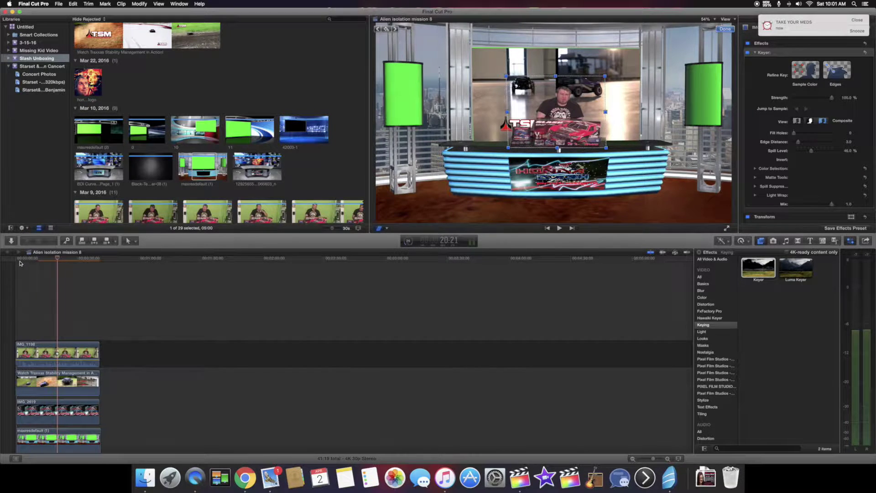
pyautogui.click(22, 263)
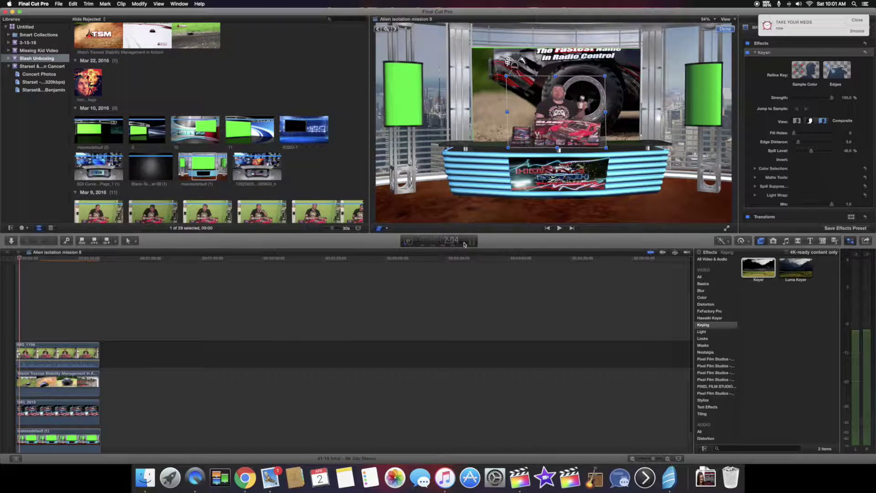
pyautogui.click(559, 228)
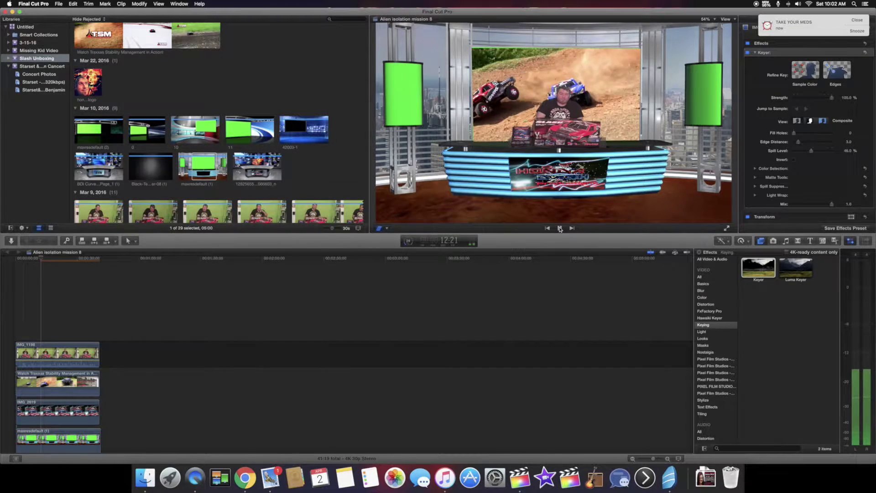
pyautogui.click(559, 229)
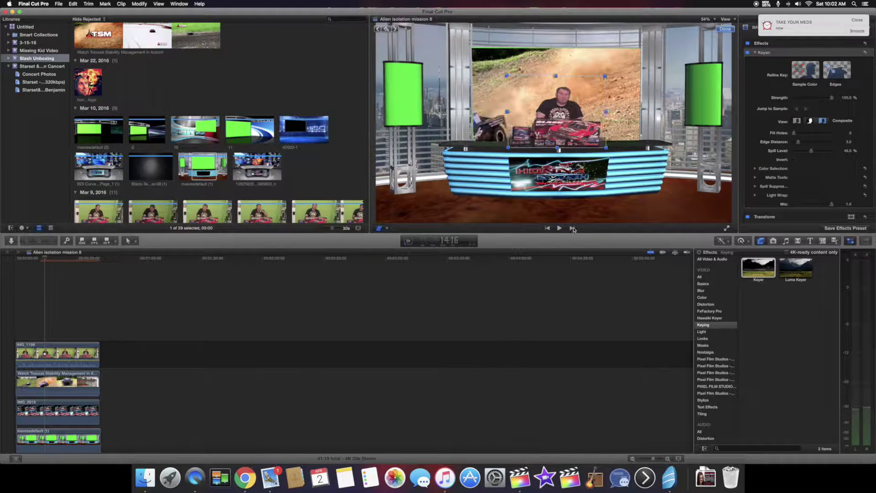